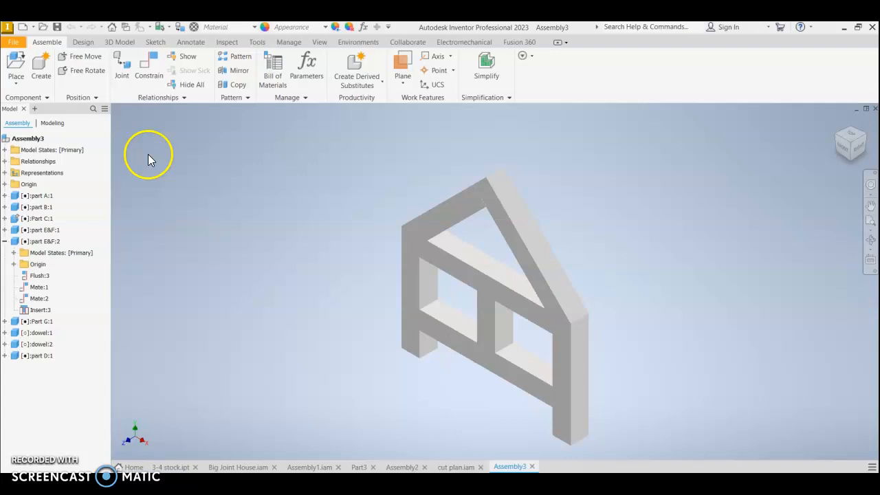
Open the LAYOUT TEMPLATE drawing from the Engineering Design folder.
{"action": "left_click", "coordinate": [15, 44]}
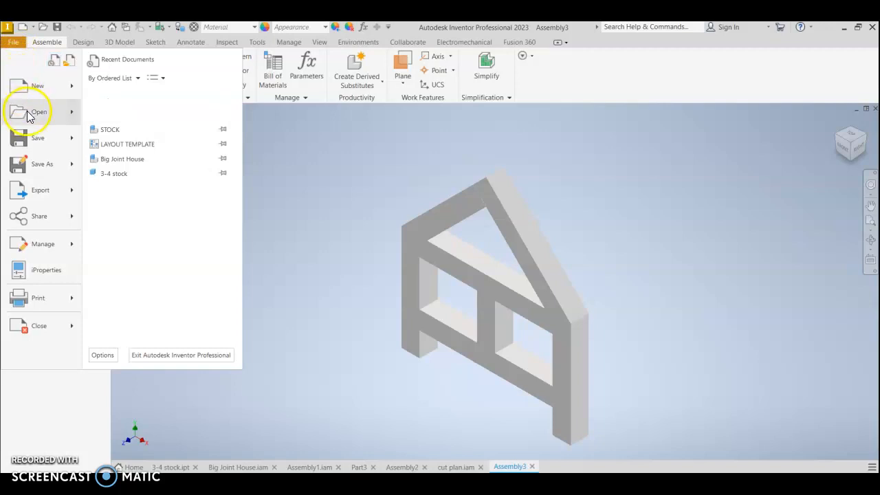
{"action": "mouse_move", "coordinate": [42, 112]}
{"action": "left_click", "coordinate": [124, 96]}
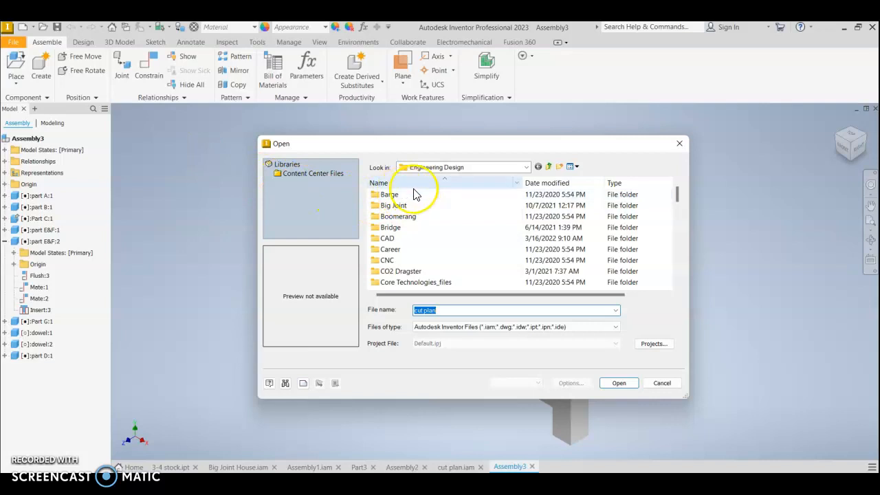
{"action": "left_click", "coordinate": [526, 168]}
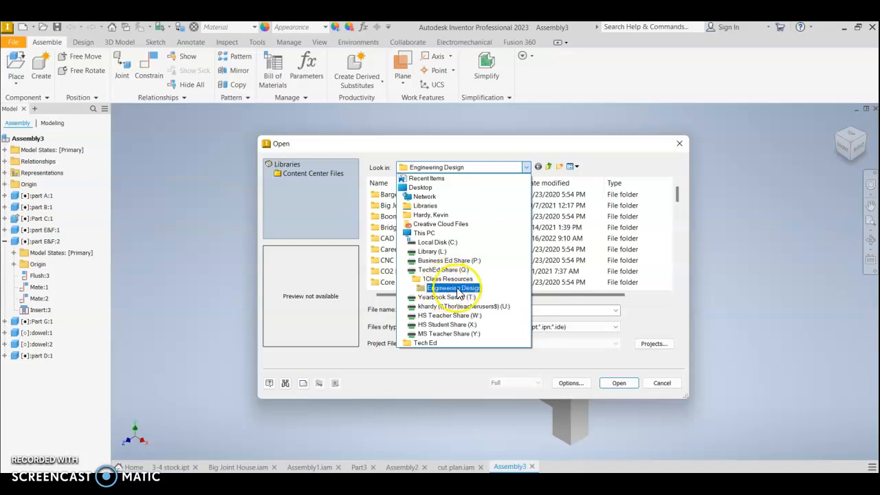
{"action": "left_click", "coordinate": [459, 289]}
{"action": "scroll", "coordinate": [426, 251], "scroll_direction": "down", "scroll_amount": 5}
{"action": "scroll", "coordinate": [436, 252], "scroll_direction": "down", "scroll_amount": 10}
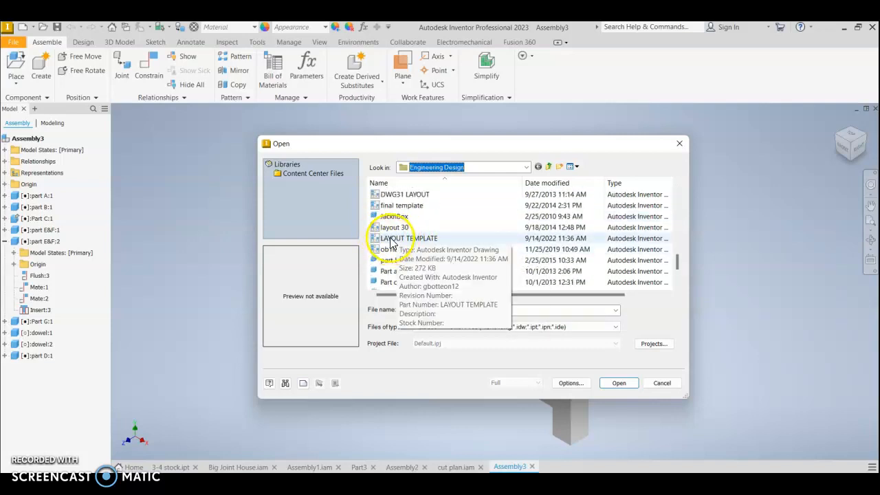
{"action": "left_click", "coordinate": [389, 241]}
{"action": "double_click", "coordinate": [380, 238]}
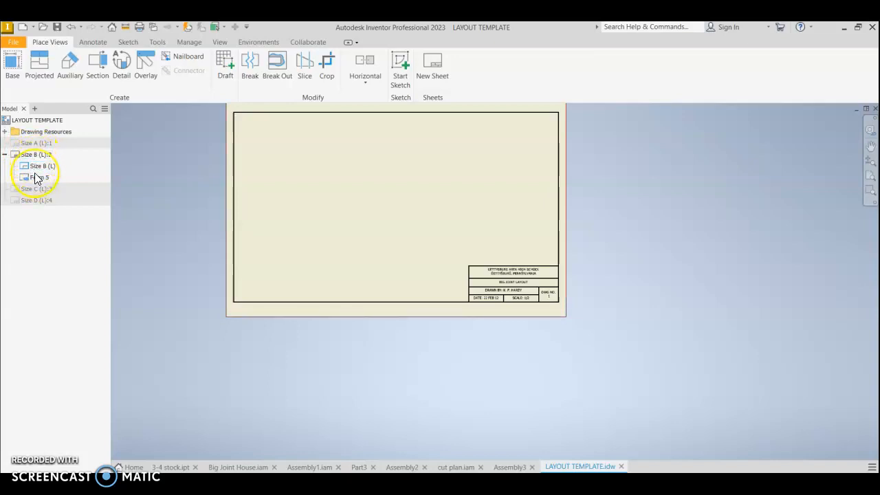
Activate the Size A (L) sheet and add the Size A (L) border from the drawing resources.
{"action": "double_click", "coordinate": [15, 143]}
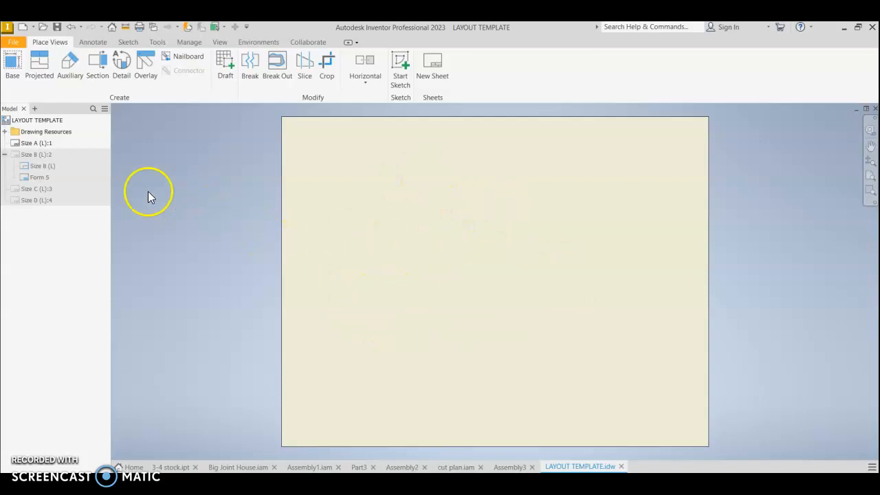
{"action": "left_click", "coordinate": [5, 131]}
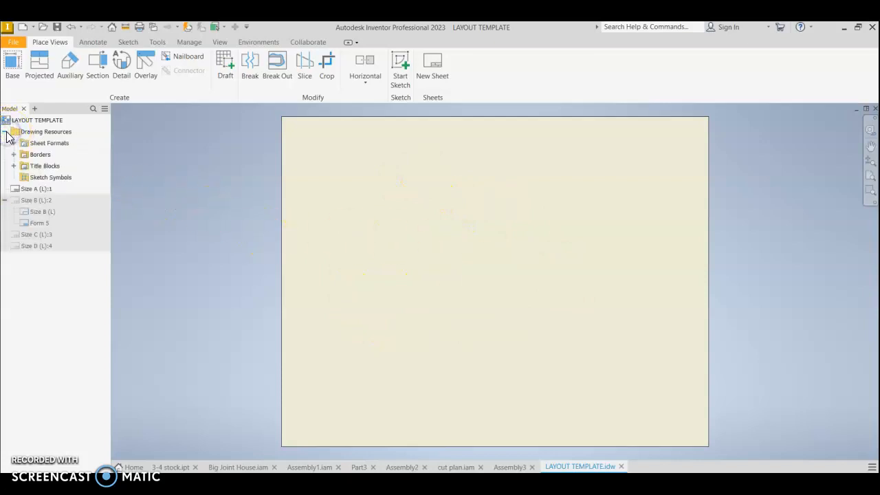
{"action": "left_click", "coordinate": [18, 155]}
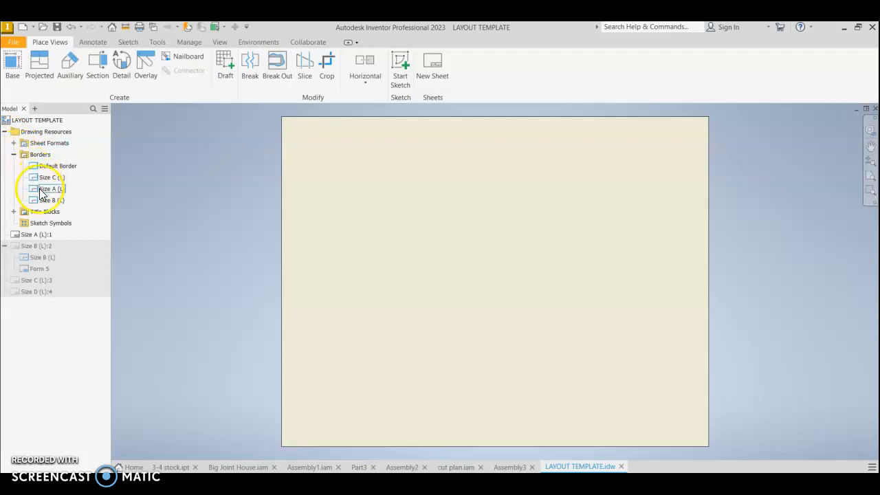
{"action": "double_click", "coordinate": [40, 192]}
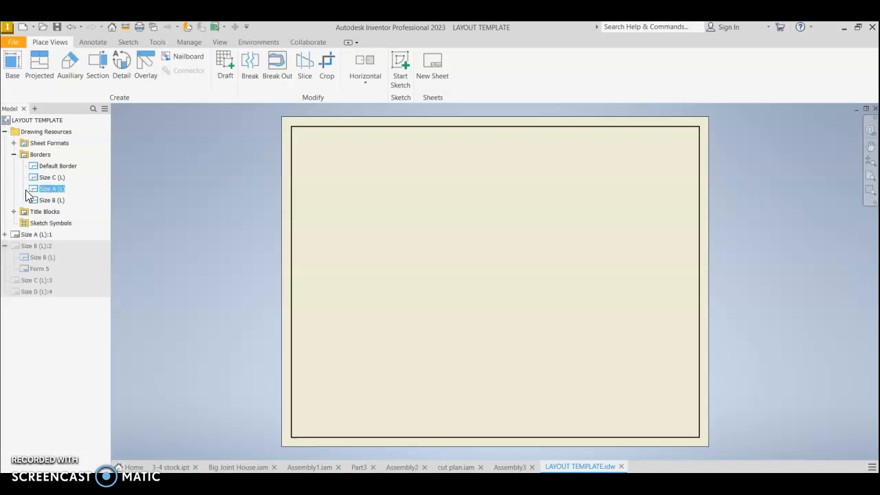
Insert the Form 3 title block from the drawing resources onto the Size A sheet.
{"action": "left_click", "coordinate": [14, 154]}
{"action": "left_click", "coordinate": [14, 166]}
{"action": "left_click", "coordinate": [39, 188]}
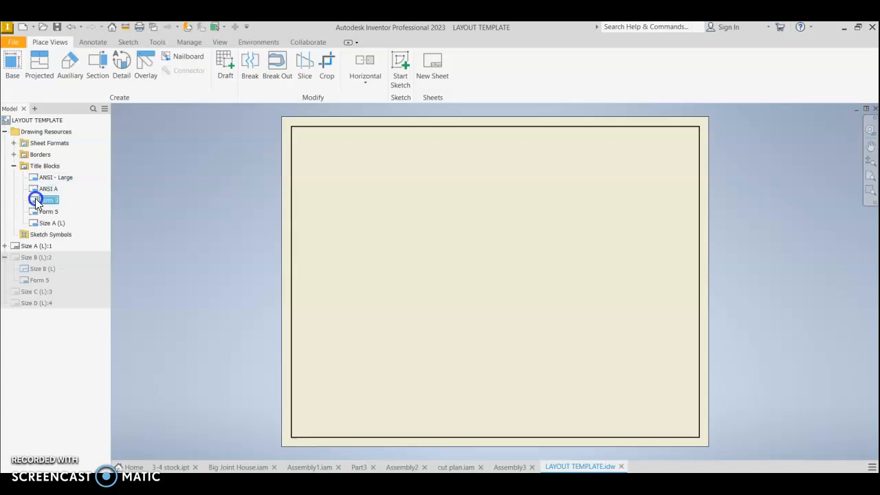
{"action": "double_click", "coordinate": [36, 200]}
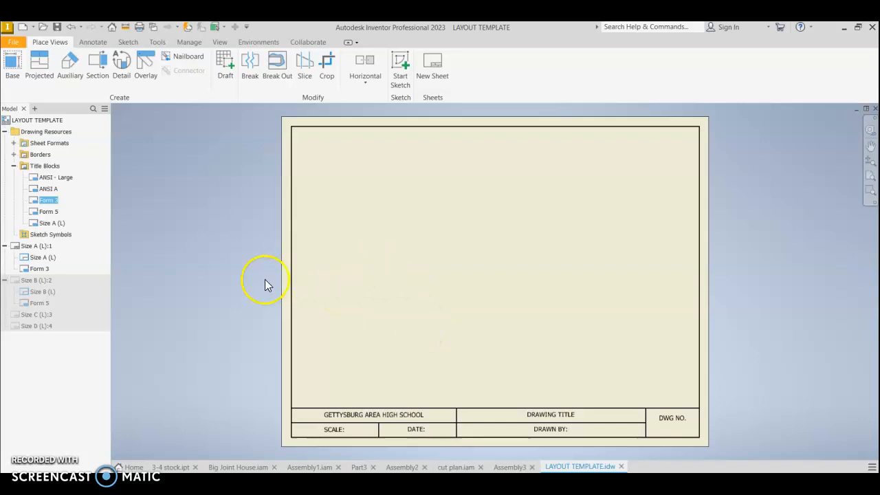
Start a base view and save the assembly as Assembly3 in the Big Joint folder so it can be placed.
{"action": "left_click", "coordinate": [13, 69]}
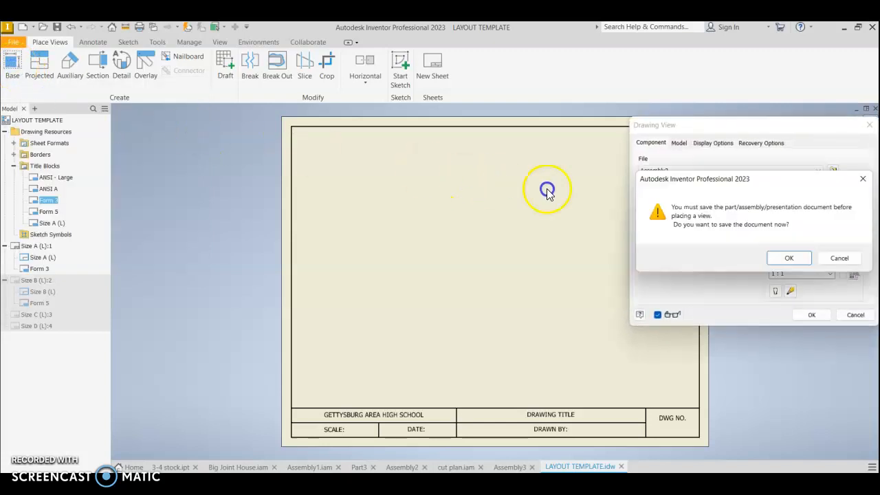
{"action": "left_click", "coordinate": [789, 258]}
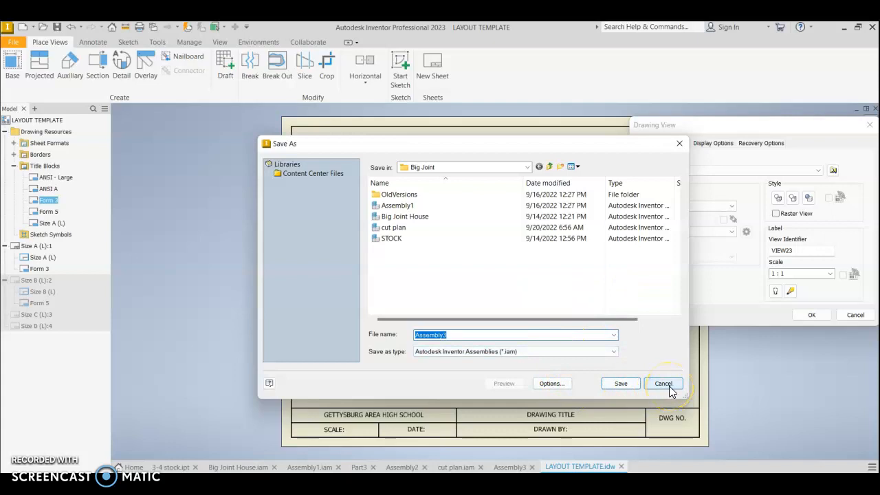
{"action": "left_click", "coordinate": [621, 383]}
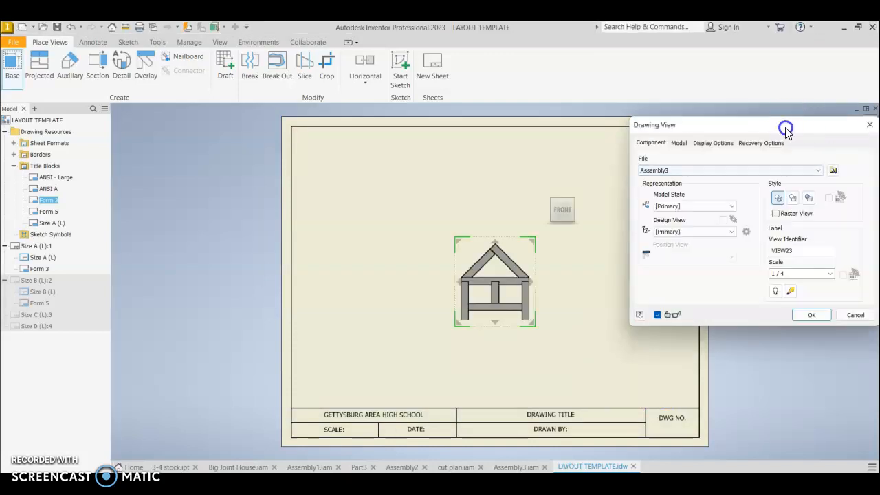
Choose Big Joint House.iam as the source file for the base view.
{"action": "left_click_drag", "start_coordinate": [775, 128], "coordinate": [730, 112]}
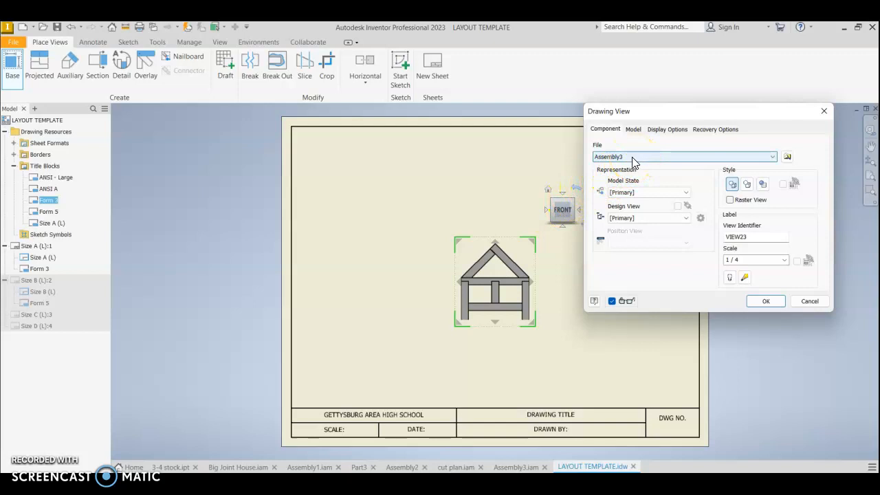
{"action": "left_click", "coordinate": [773, 156]}
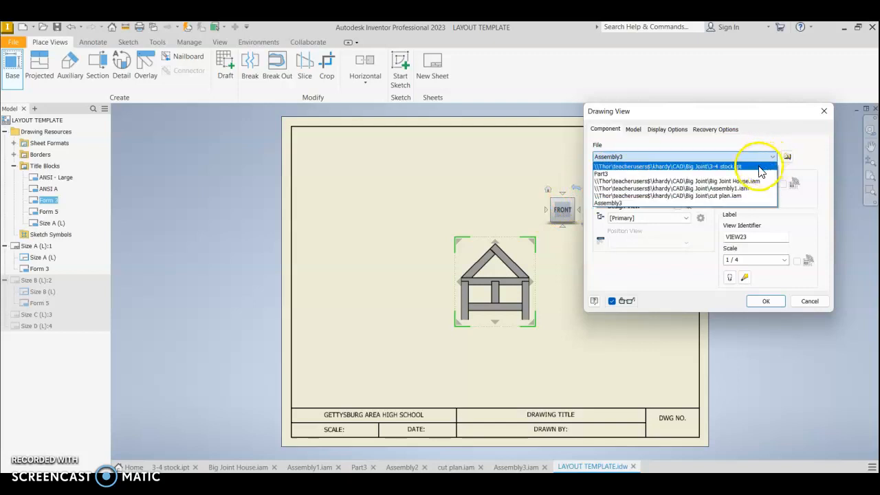
{"action": "left_click", "coordinate": [749, 185]}
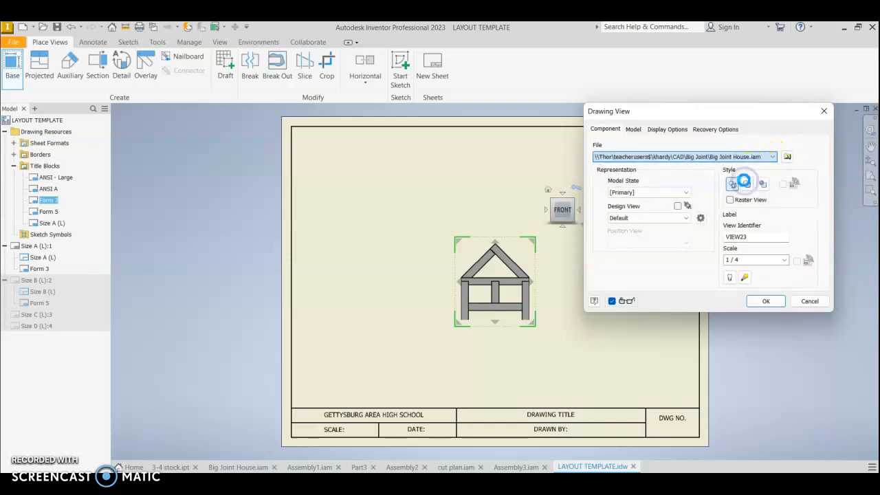
{"action": "left_click", "coordinate": [752, 159]}
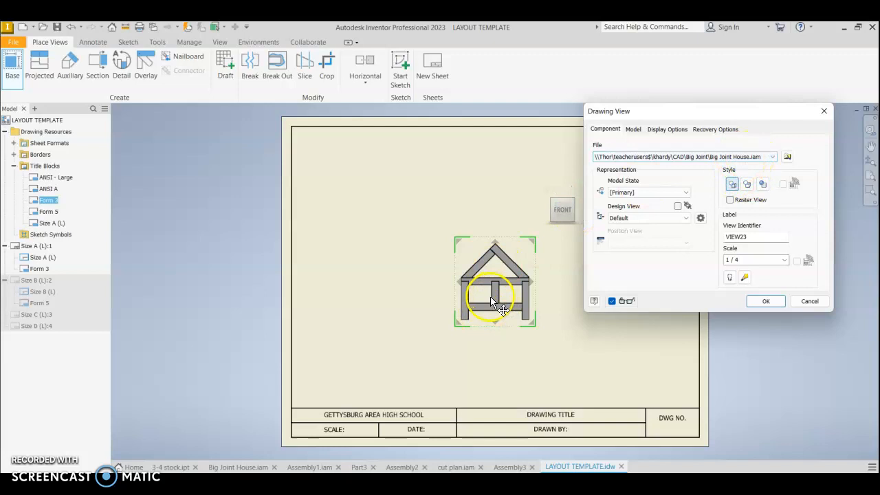
{"action": "left_click", "coordinate": [641, 167]}
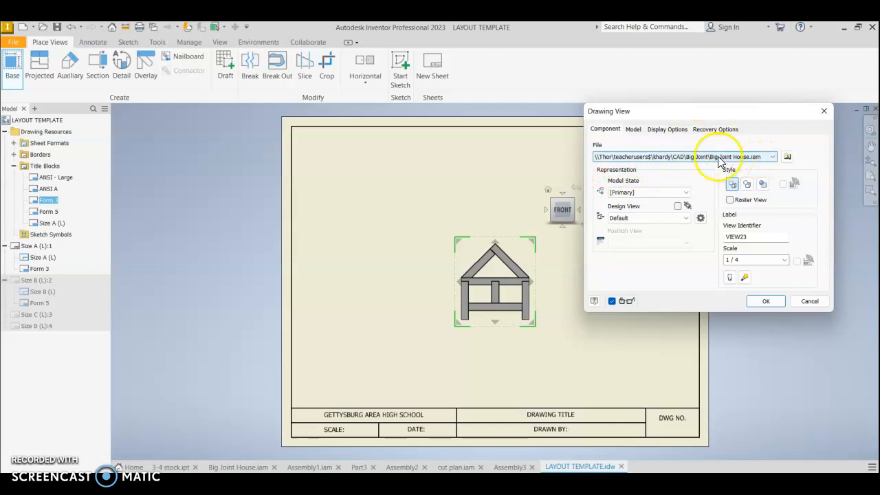
Set the base view to 1/2 scale with hidden lines shown and move it to the sheet's lower left area.
{"action": "left_click_drag", "start_coordinate": [704, 115], "coordinate": [722, 79]}
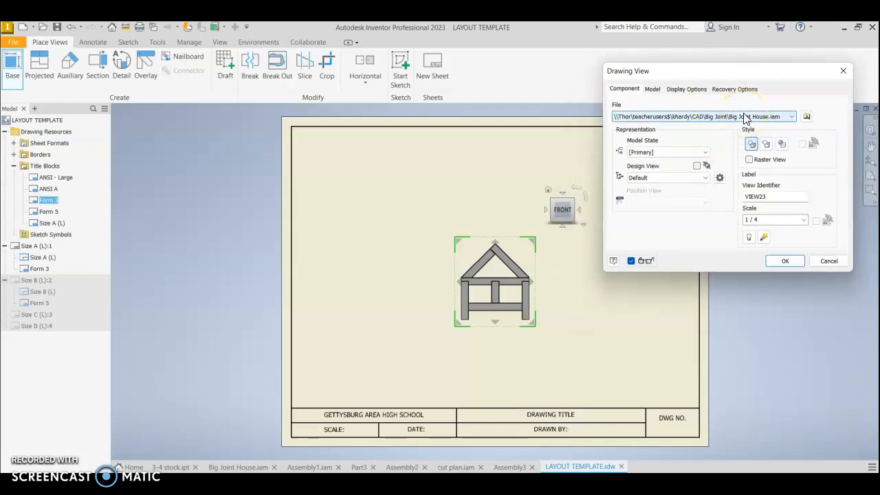
{"action": "left_click", "coordinate": [803, 220]}
{"action": "left_click", "coordinate": [763, 236]}
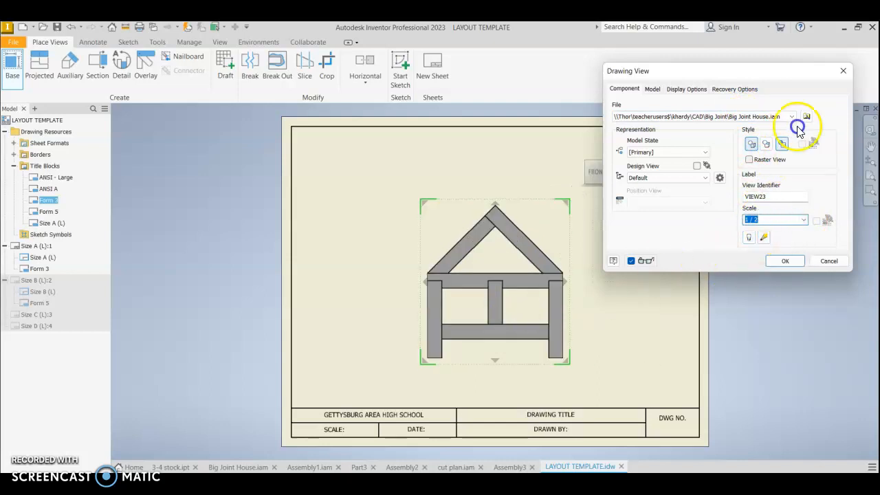
{"action": "left_click", "coordinate": [752, 145]}
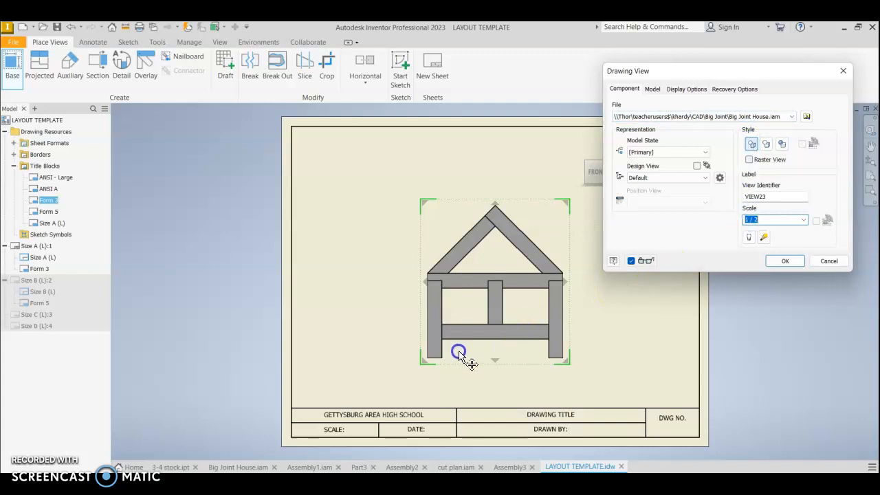
{"action": "left_click_drag", "start_coordinate": [470, 363], "coordinate": [368, 390]}
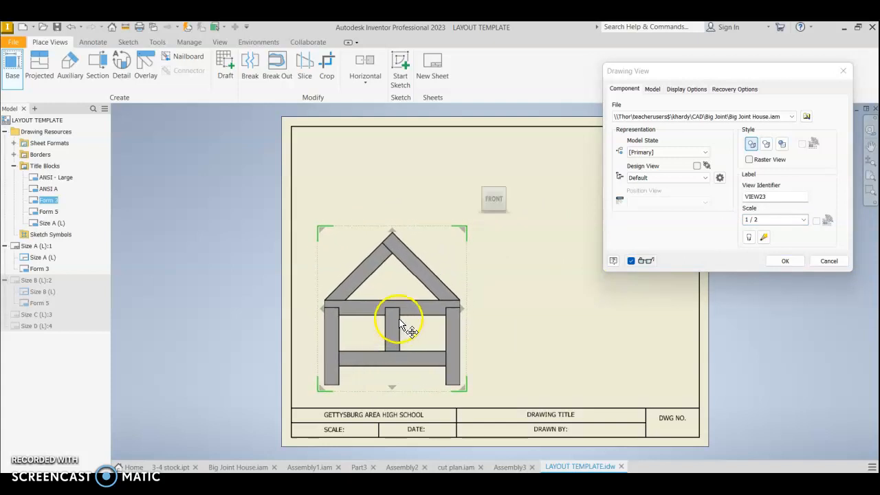
Project a top view, a right side view and an isometric view from the front view and create them.
{"action": "left_click_drag", "start_coordinate": [713, 75], "coordinate": [749, 58]}
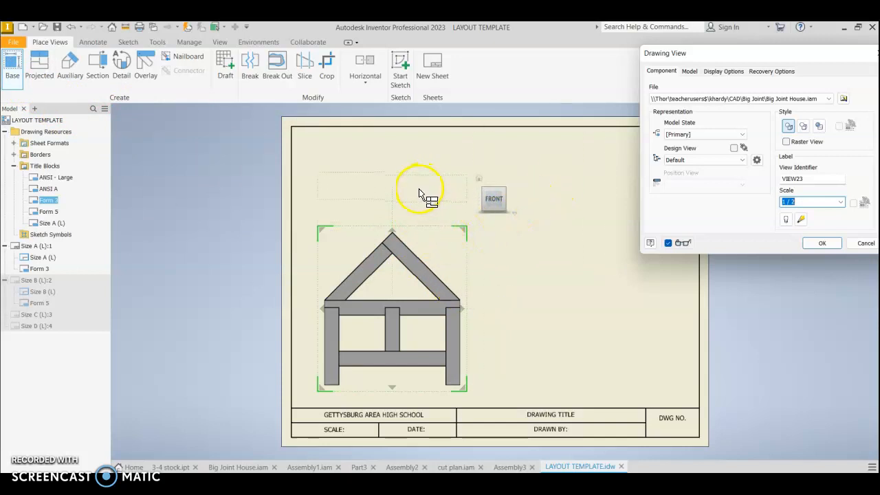
{"action": "left_click", "coordinate": [391, 232]}
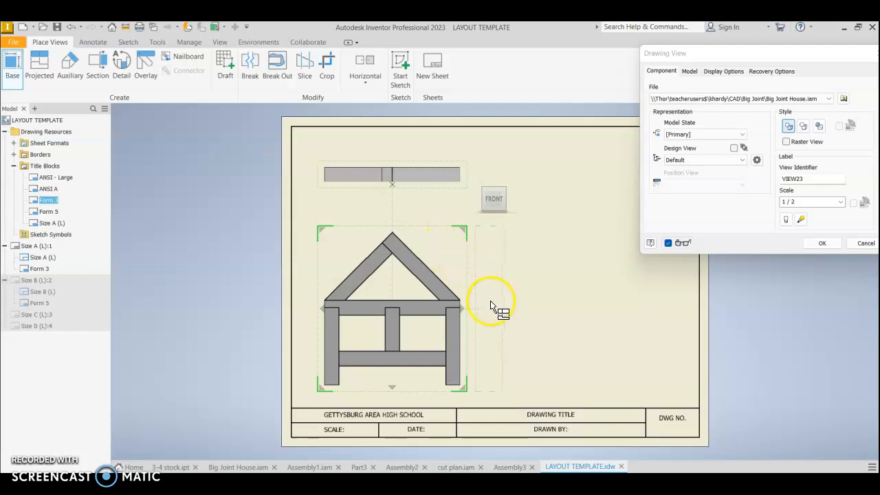
{"action": "left_click", "coordinate": [462, 312]}
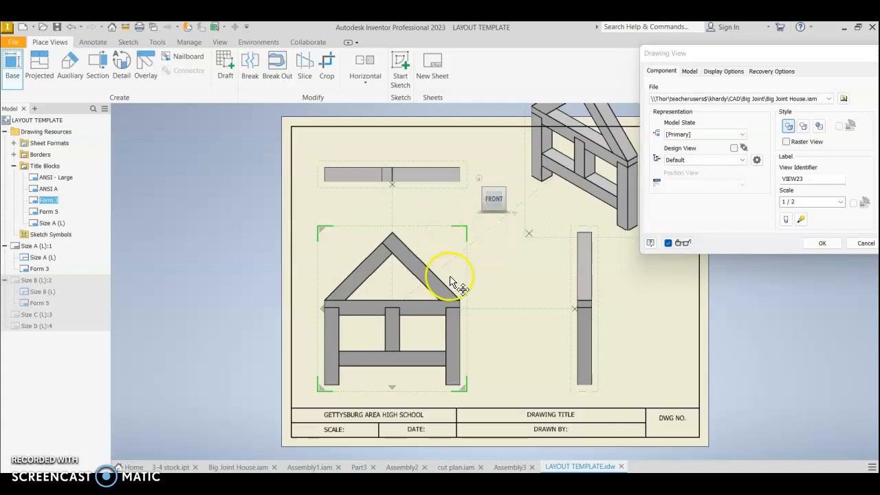
{"action": "right_click", "coordinate": [506, 272]}
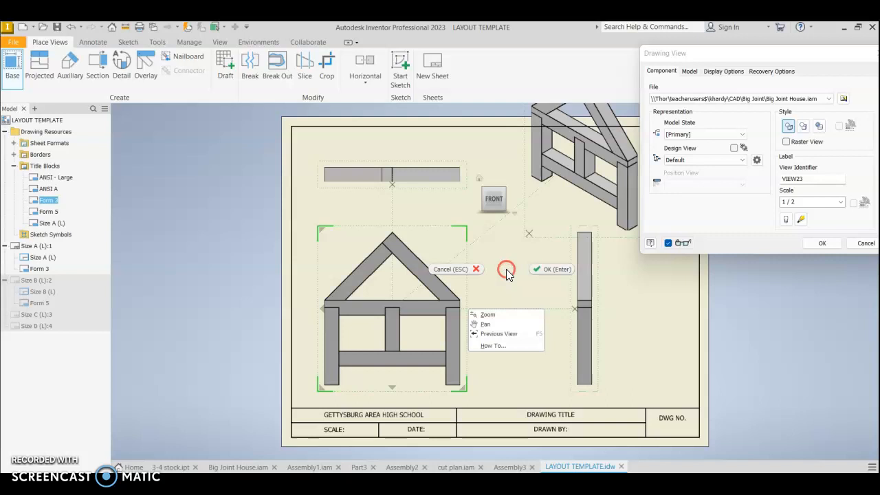
{"action": "left_click", "coordinate": [543, 271]}
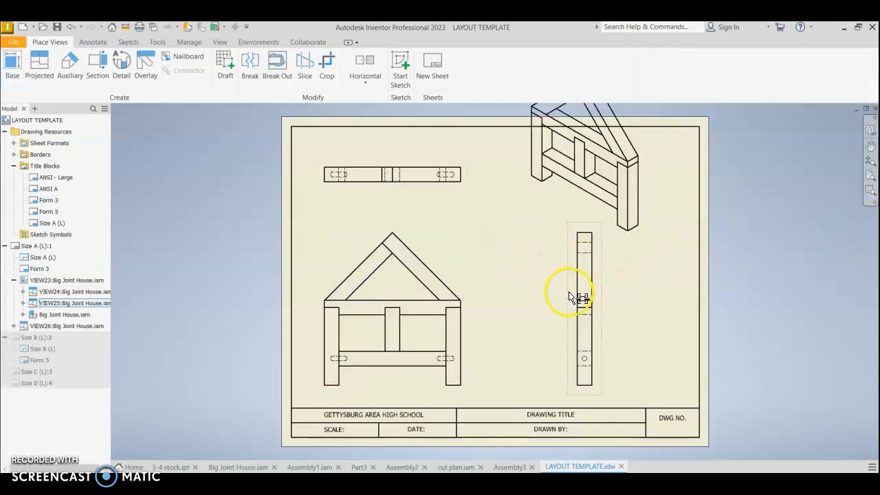
Move the side and top views closer to the front view and adjust their spacing above the title block.
{"action": "left_click_drag", "start_coordinate": [577, 296], "coordinate": [476, 296]}
{"action": "left_click_drag", "start_coordinate": [417, 190], "coordinate": [405, 223]}
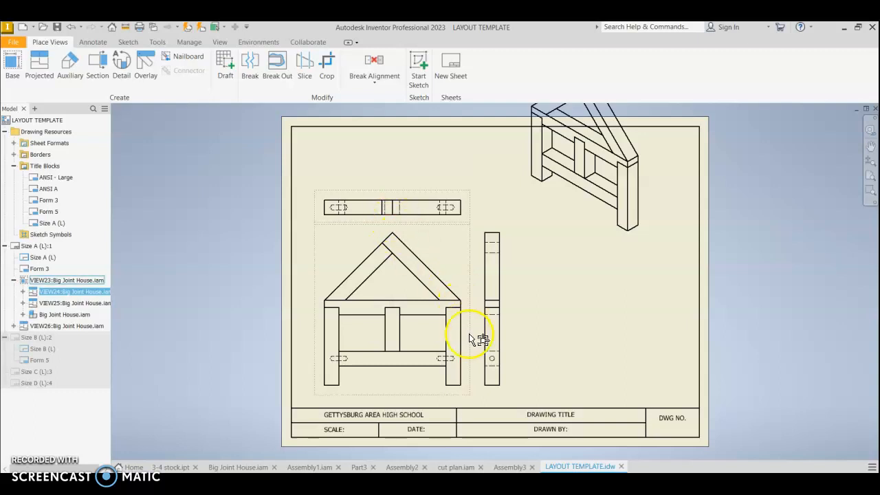
{"action": "left_click_drag", "start_coordinate": [406, 219], "coordinate": [404, 221]}
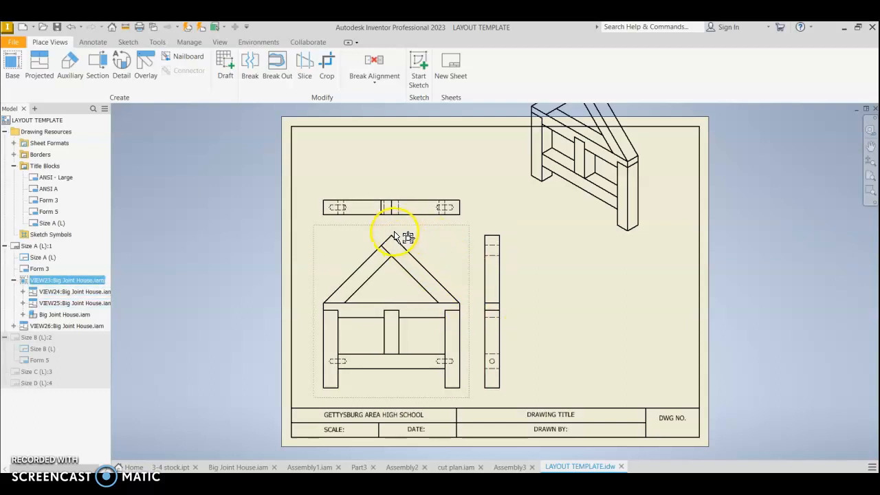
{"action": "left_click", "coordinate": [414, 199]}
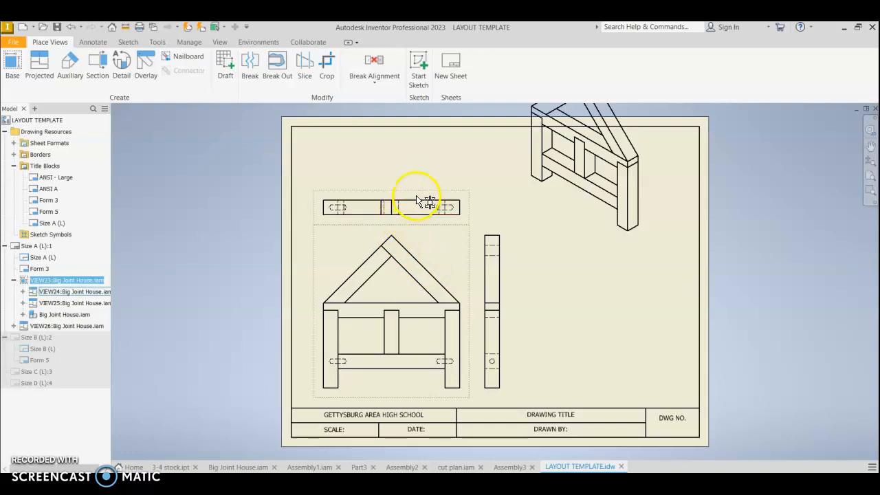
{"action": "left_click_drag", "start_coordinate": [415, 192], "coordinate": [415, 189]}
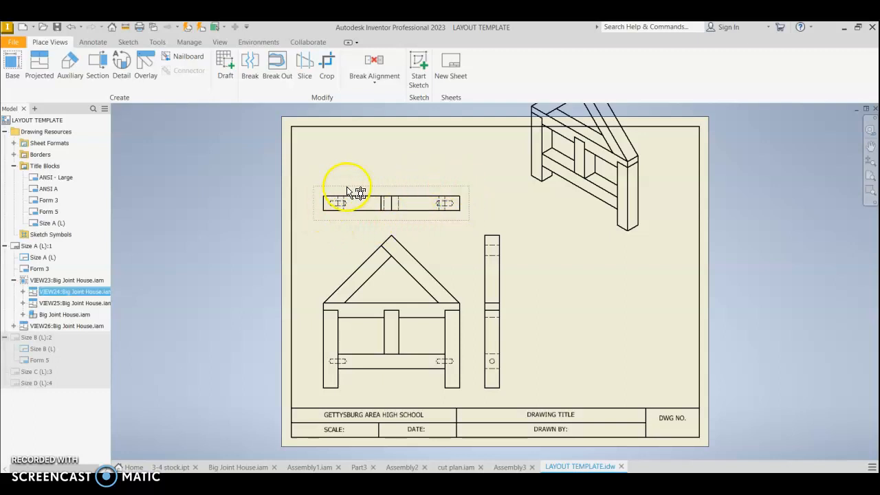
{"action": "left_click_drag", "start_coordinate": [365, 189], "coordinate": [363, 188]}
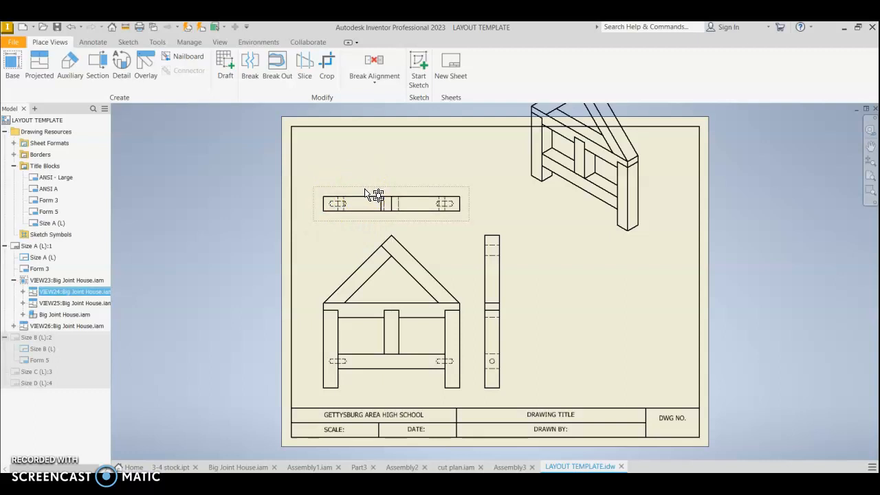
Move the isometric view inside the border at the sheet's upper right and set its display style to shaded.
{"action": "left_click", "coordinate": [546, 199]}
{"action": "left_click_drag", "start_coordinate": [524, 211], "coordinate": [558, 279]}
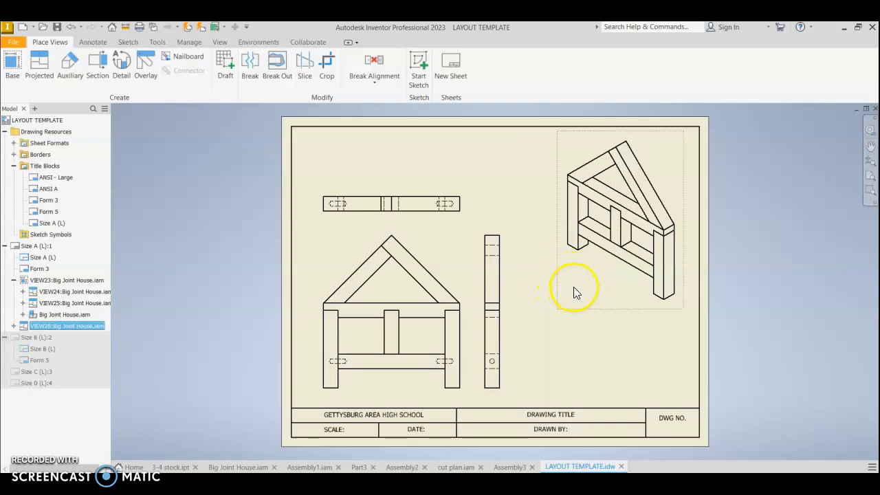
{"action": "double_click", "coordinate": [561, 293]}
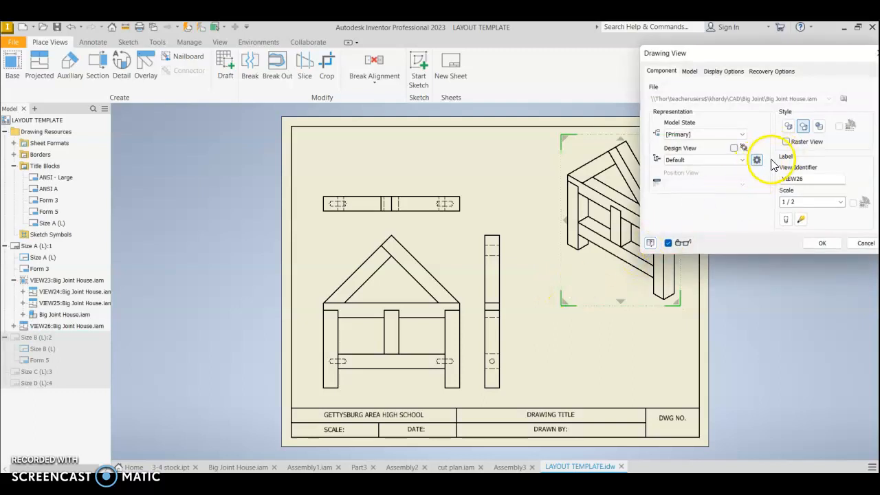
{"action": "left_click", "coordinate": [820, 127]}
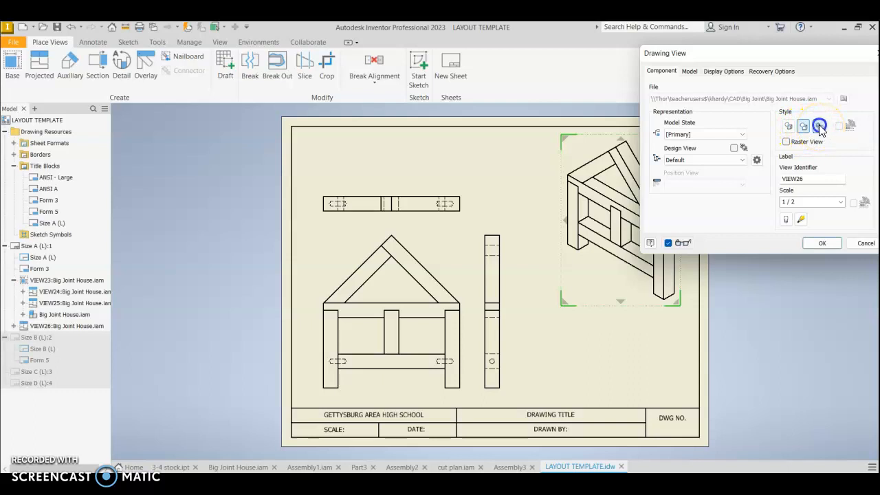
{"action": "left_click", "coordinate": [796, 178]}
{"action": "left_click", "coordinate": [822, 244]}
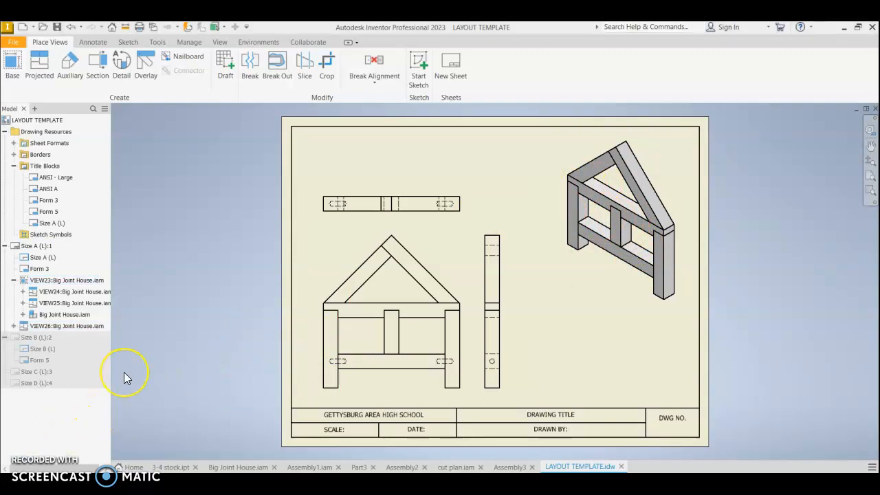
Create a structured parts list from the front view and place it beneath the isometric view.
{"action": "left_click", "coordinate": [91, 42]}
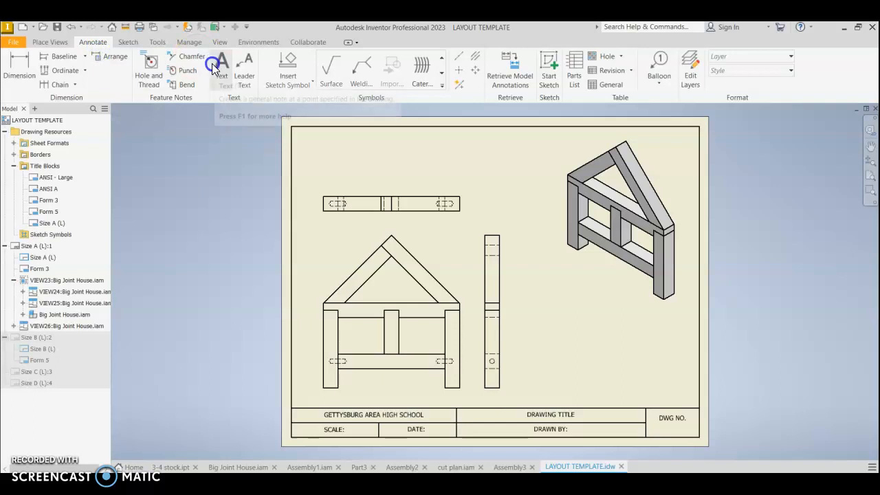
{"action": "left_click", "coordinate": [576, 71]}
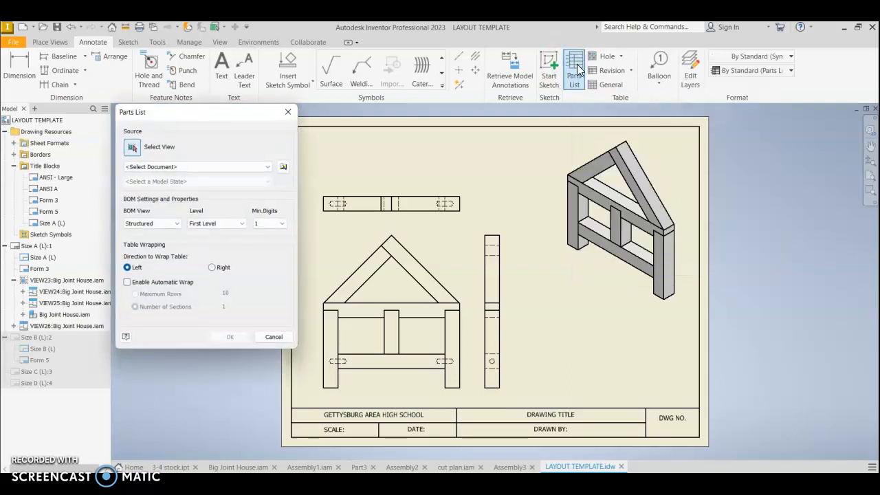
{"action": "left_click", "coordinate": [132, 149]}
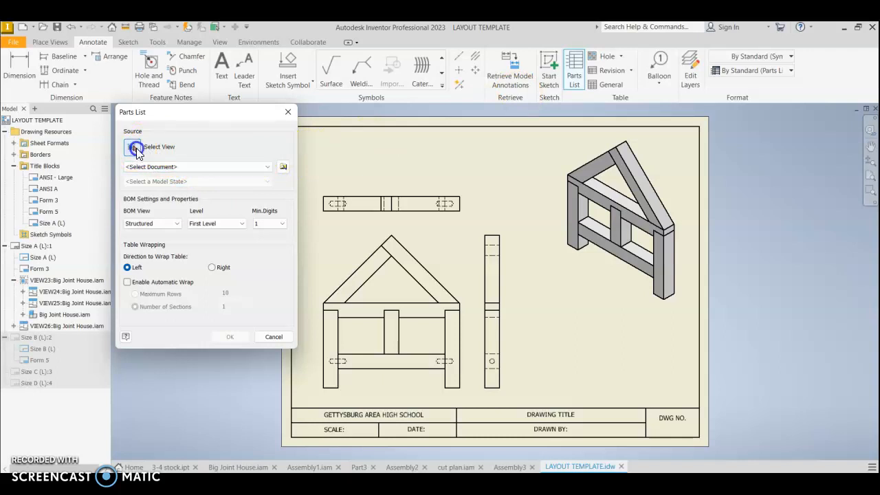
{"action": "left_click", "coordinate": [431, 252]}
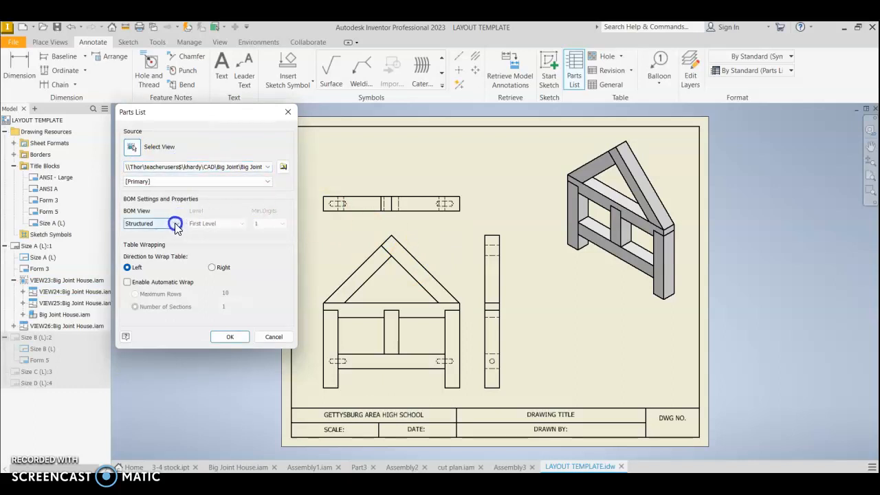
{"action": "left_click", "coordinate": [231, 339]}
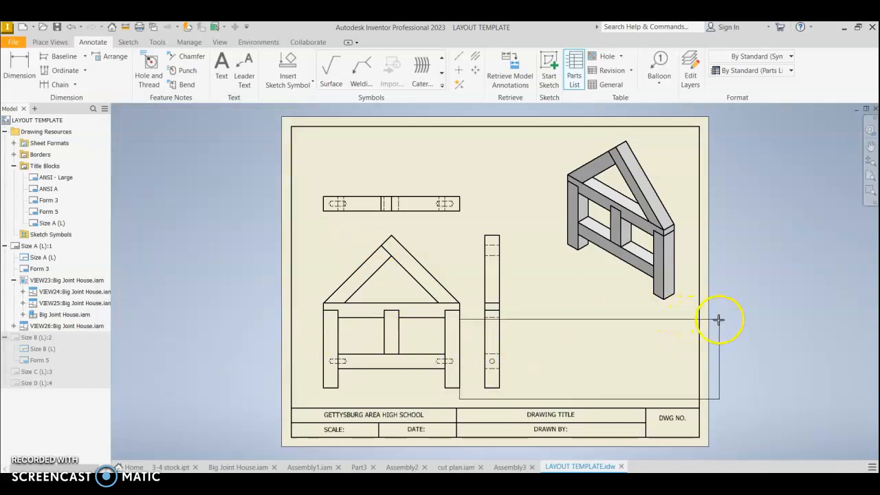
{"action": "left_click", "coordinate": [772, 311]}
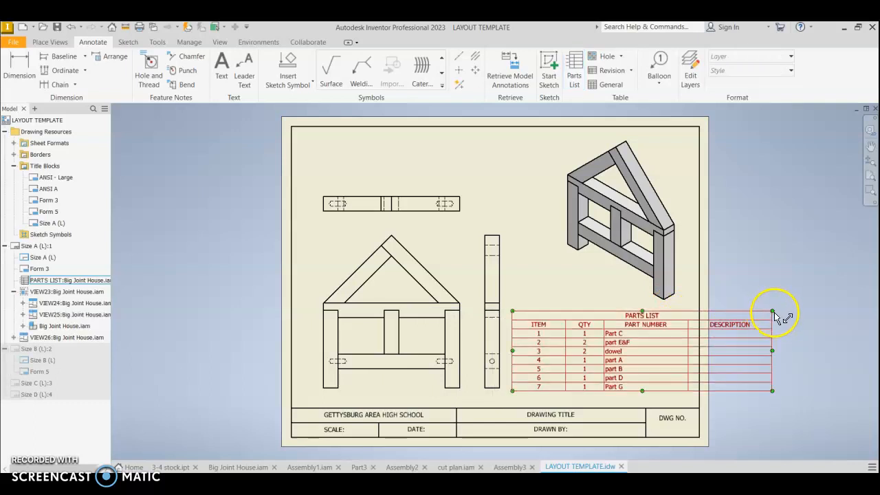
Narrow the parts list so it fits inside the border, just above the title block.
{"action": "left_click_drag", "start_coordinate": [773, 314], "coordinate": [679, 319]}
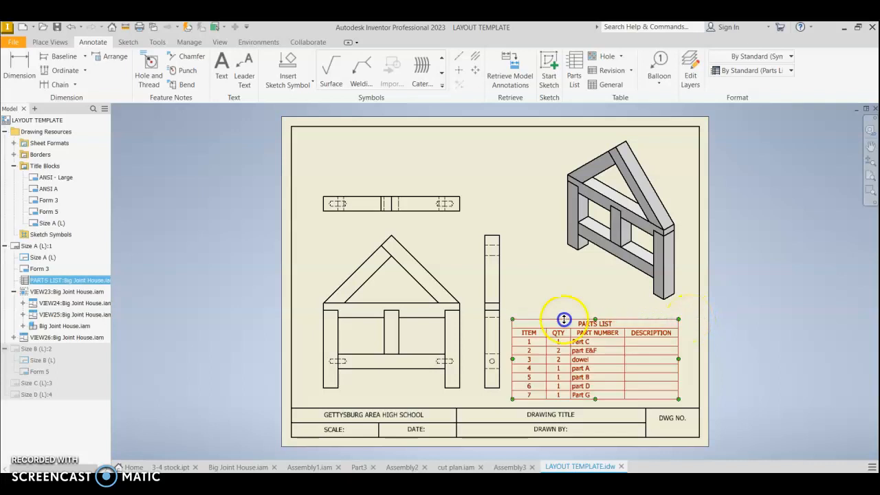
{"action": "key", "text": "Escape"}
{"action": "left_click", "coordinate": [524, 325]}
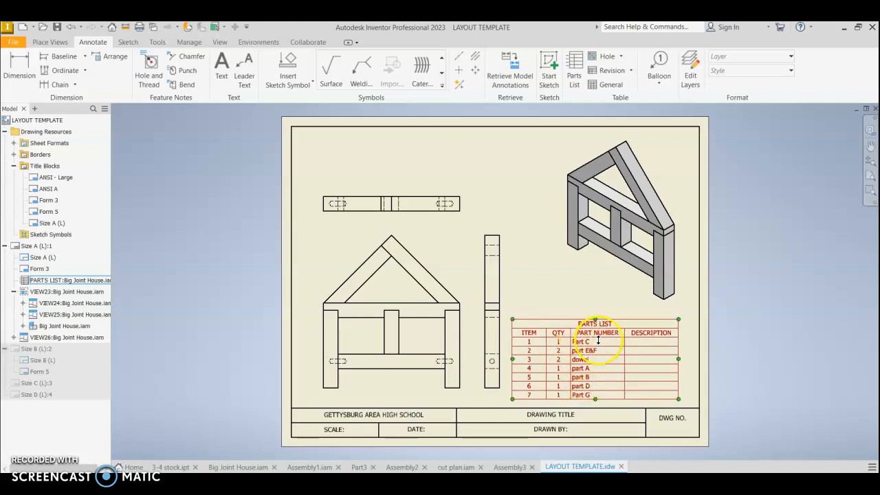
{"action": "left_click", "coordinate": [626, 323]}
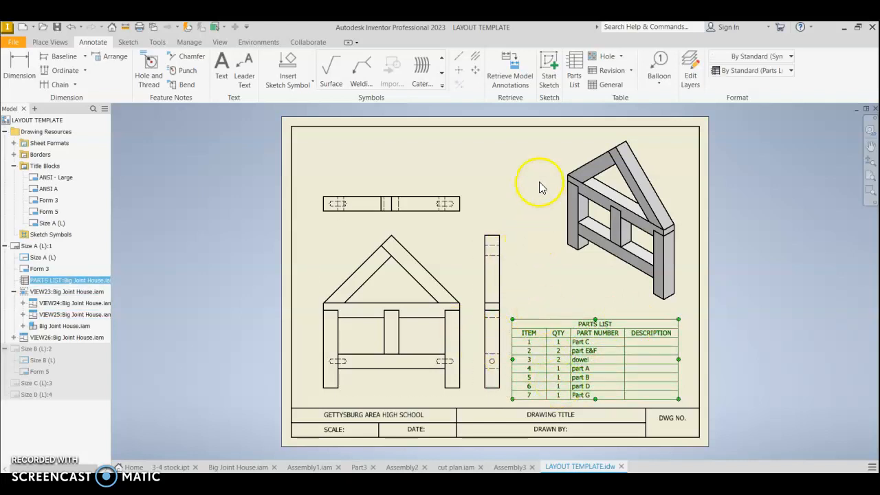
Add balloons to the right and left sloped roof members in the front view, placed outside the roof.
{"action": "left_click", "coordinate": [662, 69]}
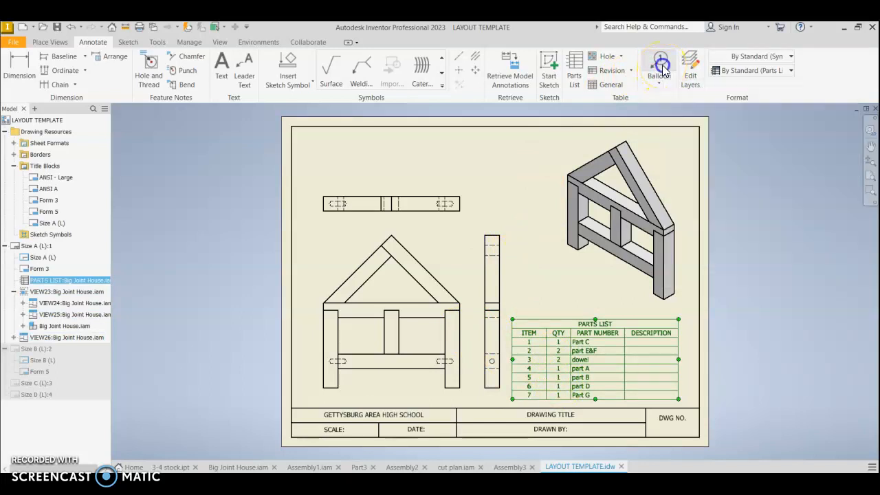
{"action": "left_click", "coordinate": [424, 268]}
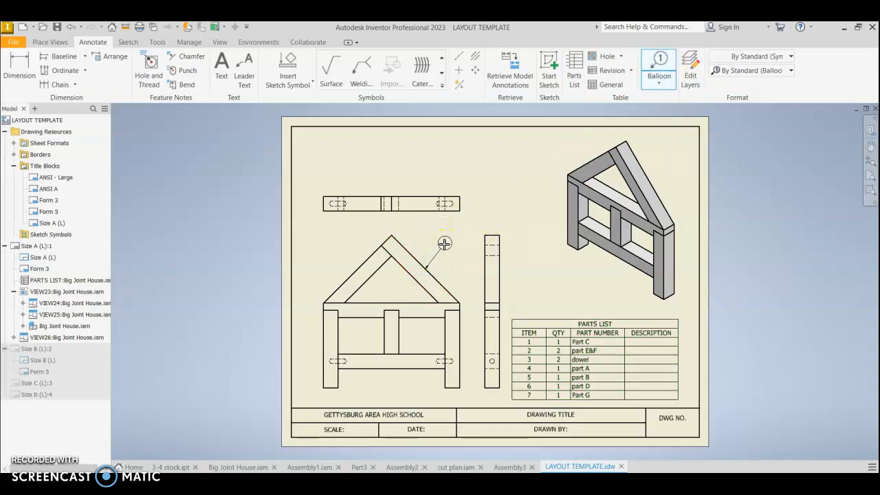
{"action": "right_click", "coordinate": [445, 244]}
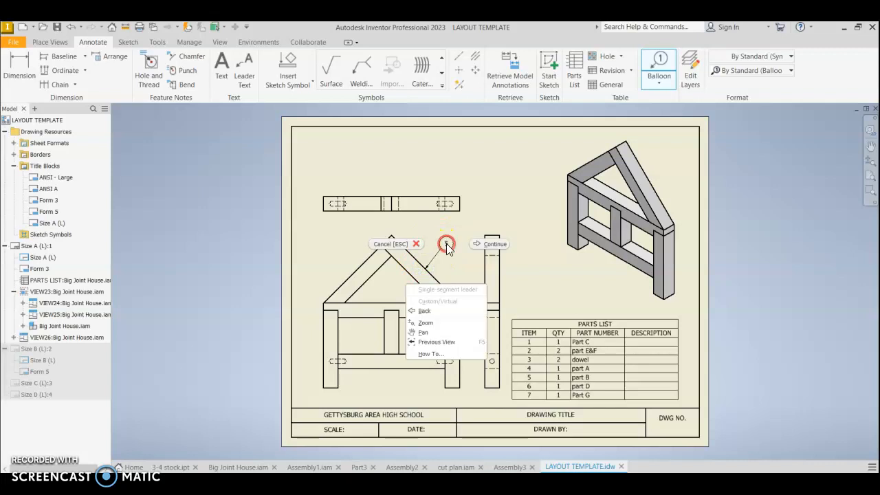
{"action": "left_click", "coordinate": [474, 245]}
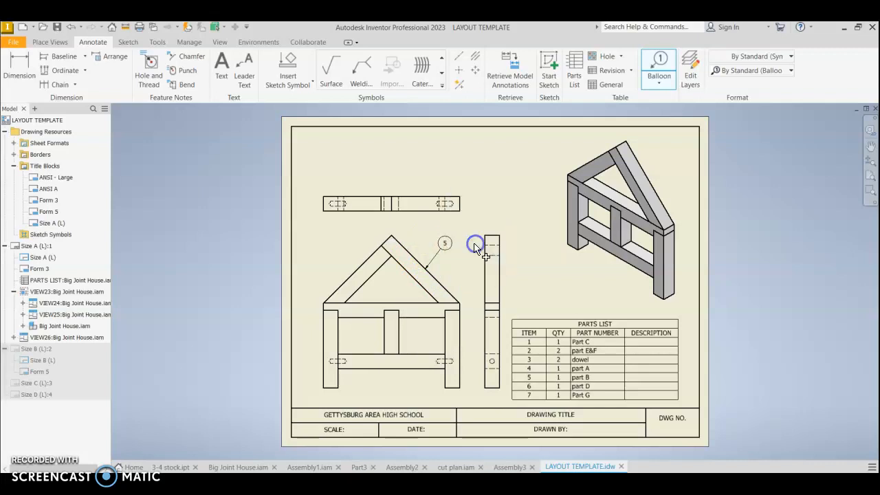
{"action": "left_click", "coordinate": [365, 260]}
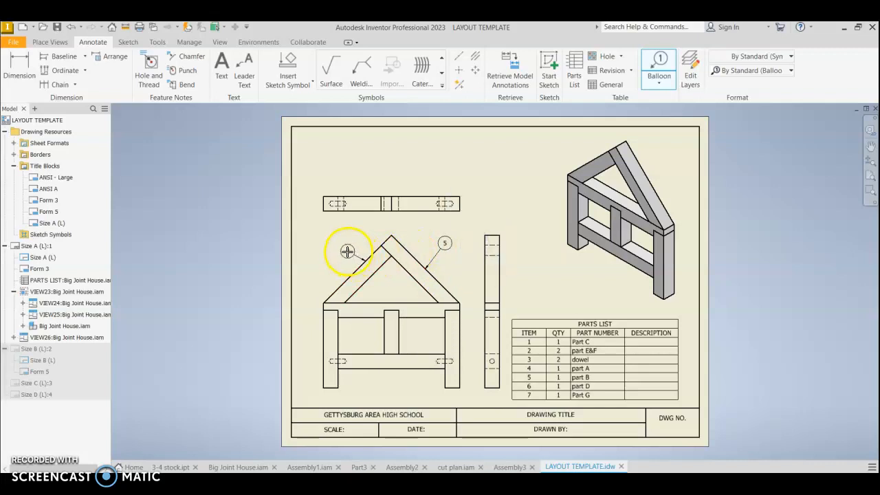
{"action": "right_click", "coordinate": [340, 248]}
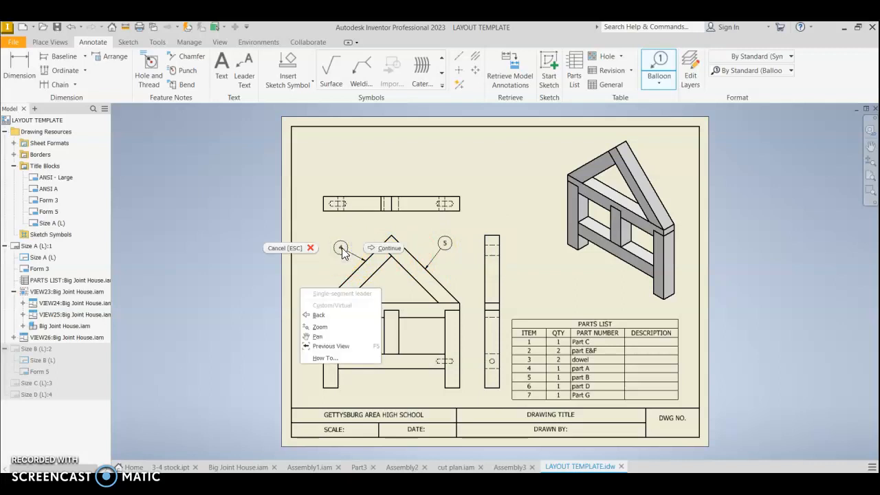
{"action": "left_click", "coordinate": [377, 246]}
Add balloons to the horizontal beam under the roof and to the short middle post in the front view.
{"action": "left_click", "coordinate": [387, 301]}
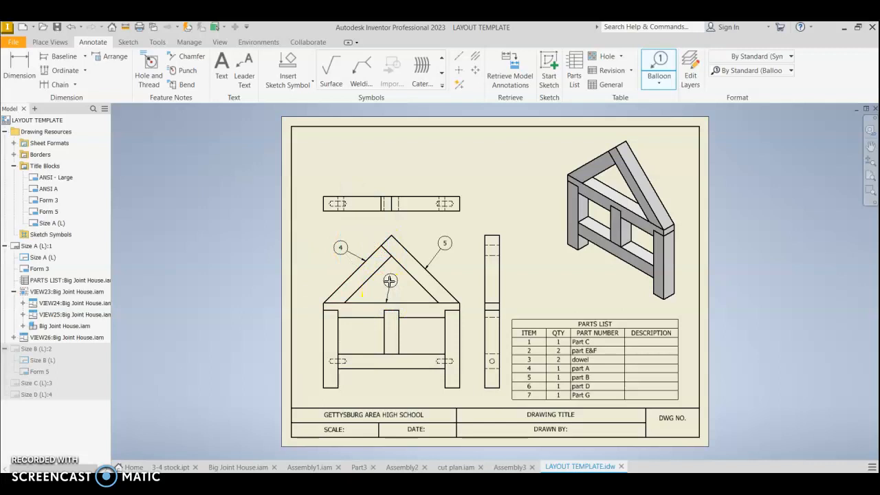
{"action": "left_click", "coordinate": [390, 281]}
{"action": "right_click", "coordinate": [390, 280]}
{"action": "left_click", "coordinate": [417, 279]}
{"action": "left_click", "coordinate": [402, 335]}
{"action": "left_click", "coordinate": [420, 334]}
{"action": "right_click", "coordinate": [420, 334]}
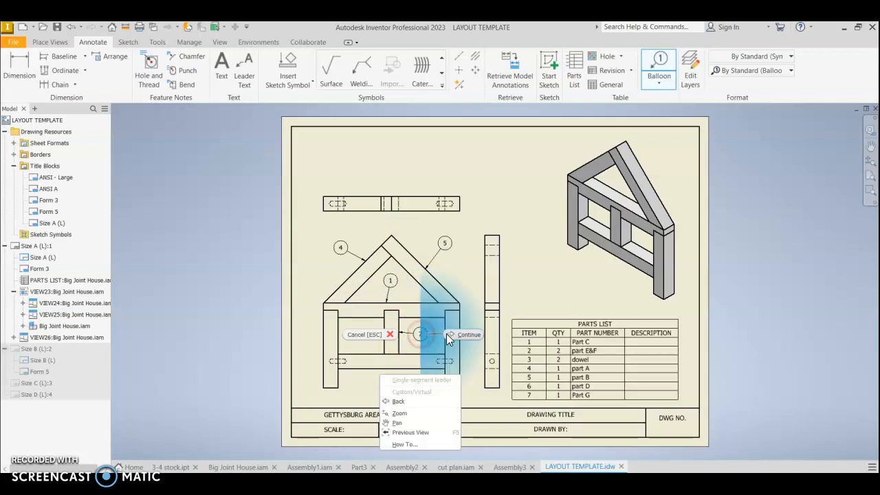
{"action": "left_click", "coordinate": [446, 333]}
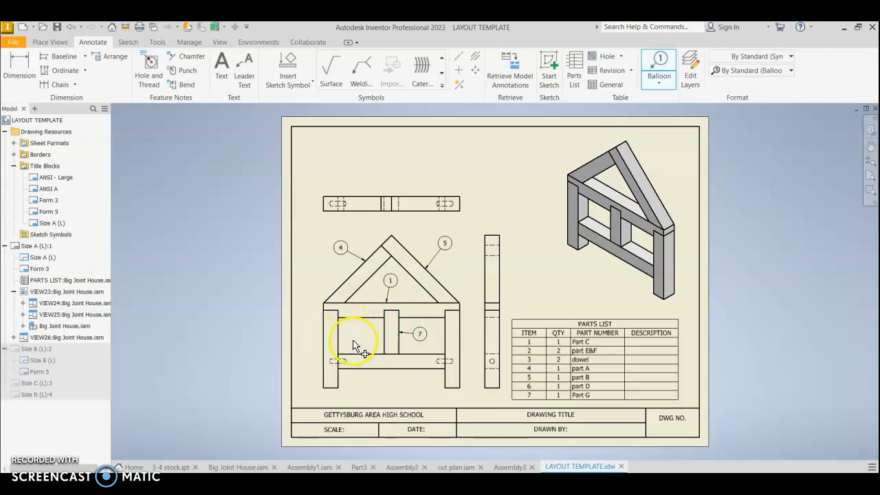
Add balloons to the lower horizontal rail and the right leg in the front view.
{"action": "left_click", "coordinate": [404, 375]}
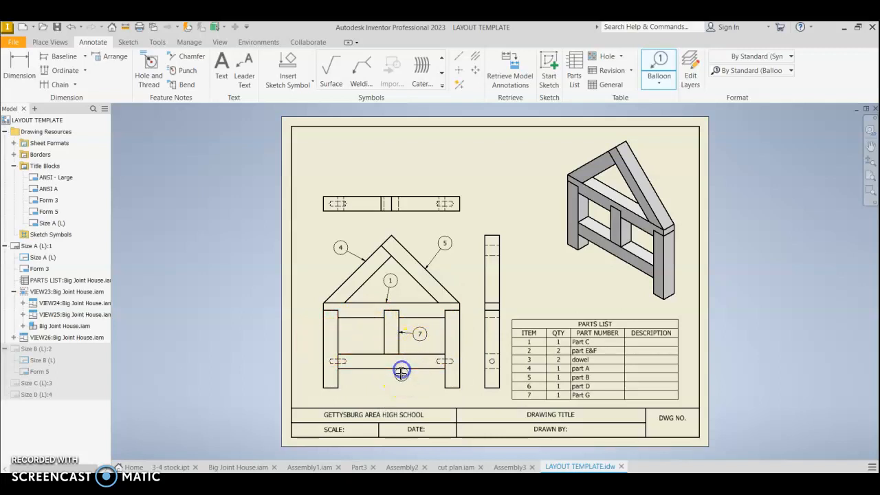
{"action": "right_click", "coordinate": [413, 386]}
{"action": "left_click", "coordinate": [444, 385]}
{"action": "right_click", "coordinate": [473, 340]}
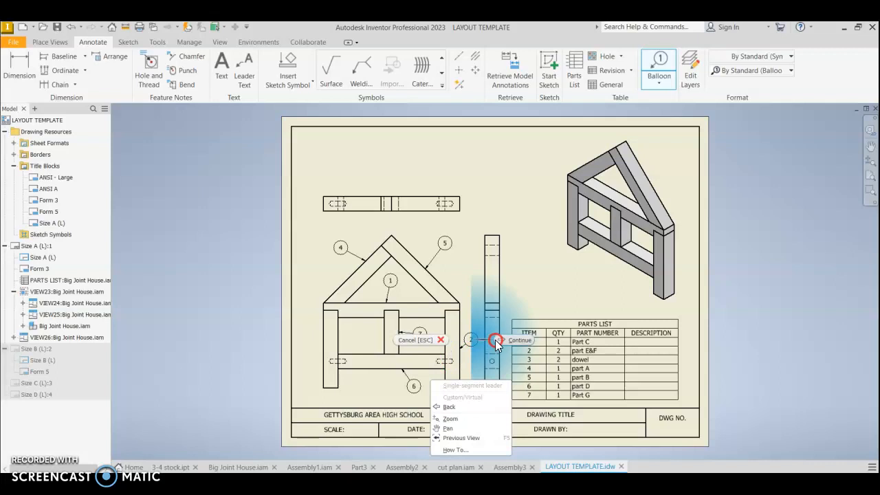
{"action": "left_click", "coordinate": [499, 340]}
Add a balloon to the dowel circle in the side view, placed just right of the view.
{"action": "scroll", "coordinate": [452, 365], "scroll_direction": "up", "scroll_amount": 3}
{"action": "scroll", "coordinate": [452, 365], "scroll_direction": "down", "scroll_amount": 3}
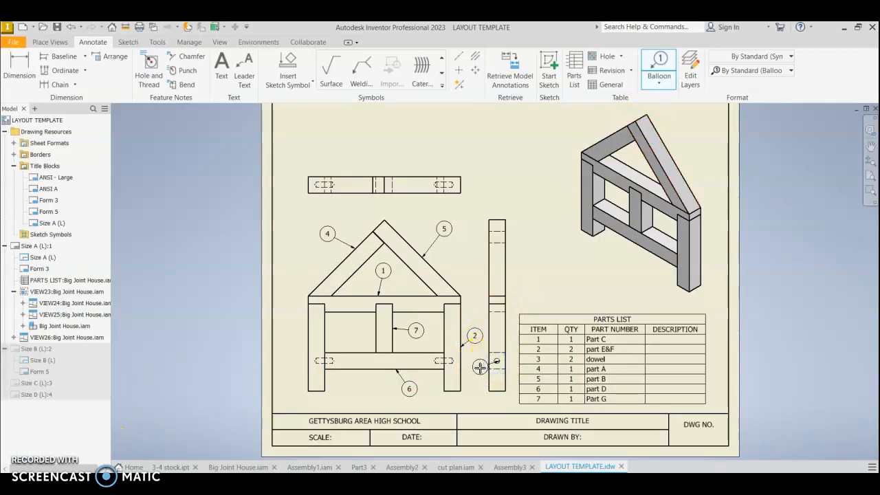
{"action": "left_click", "coordinate": [516, 360]}
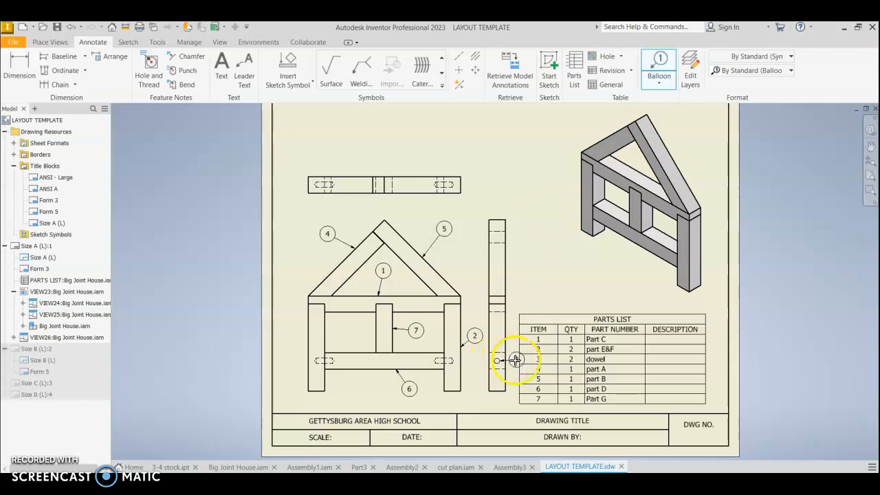
{"action": "left_click", "coordinate": [517, 360]}
{"action": "right_click", "coordinate": [517, 360]}
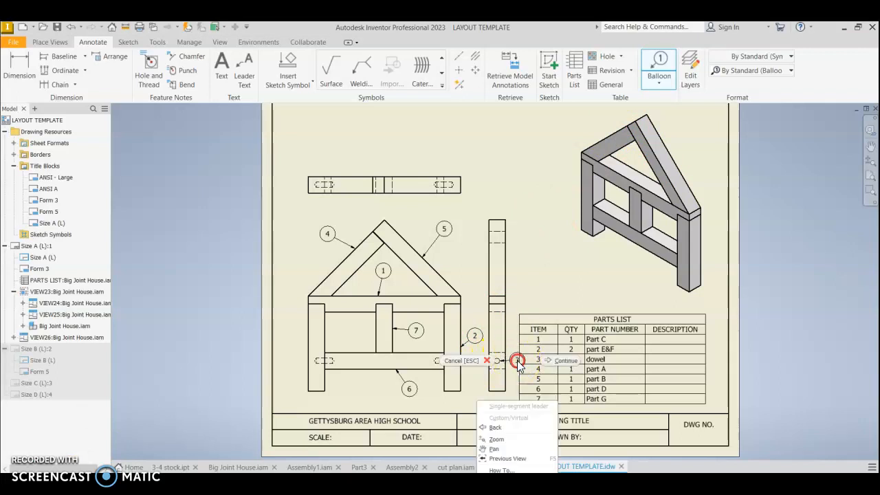
{"action": "left_click", "coordinate": [556, 362]}
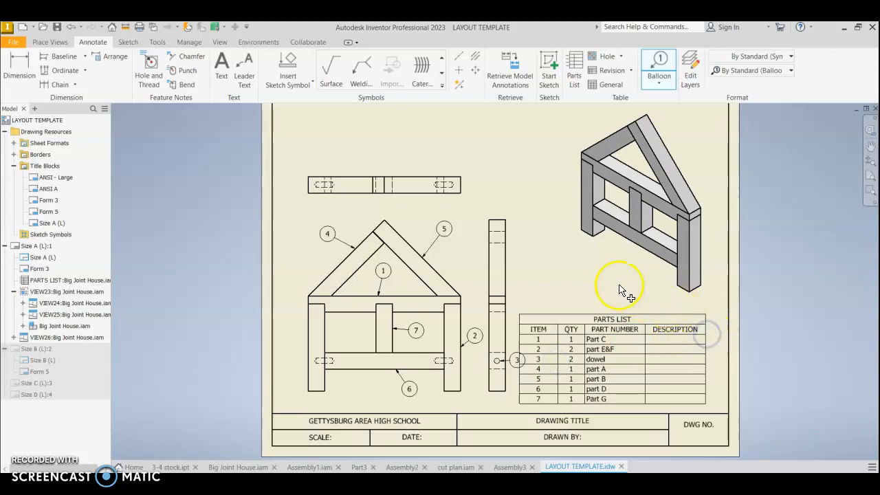
{"action": "key", "text": "Escape"}
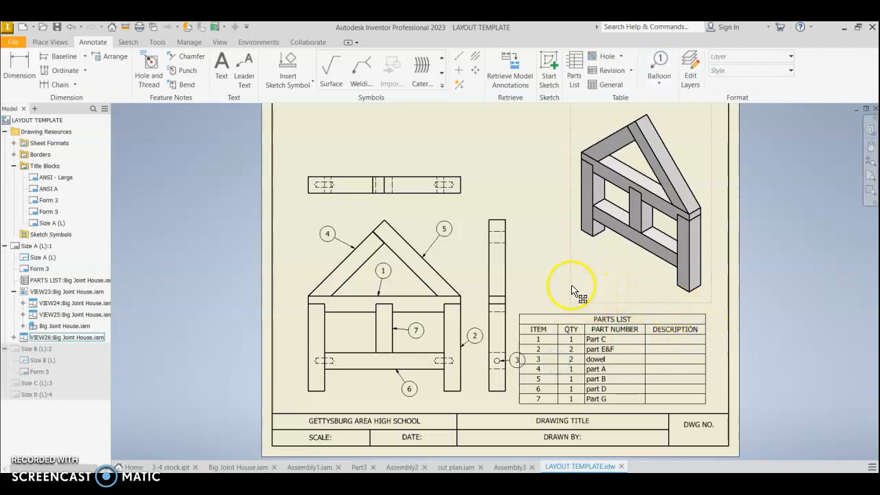
Extend the parts list toward the right border, pull its left edge clear of the dowel balloon and narrow the Description column.
{"action": "left_click", "coordinate": [698, 331]}
{"action": "left_click_drag", "start_coordinate": [708, 337], "coordinate": [724, 332]}
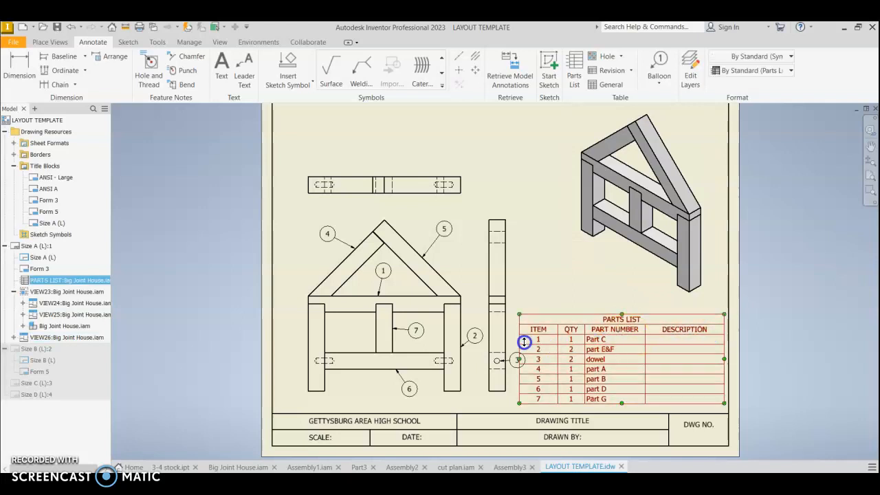
{"action": "left_click_drag", "start_coordinate": [517, 334], "coordinate": [534, 334]}
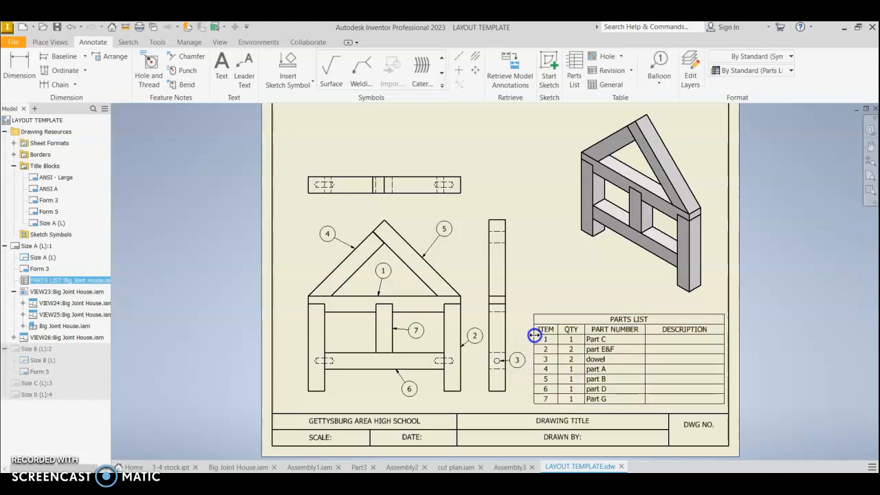
{"action": "left_click_drag", "start_coordinate": [644, 350], "coordinate": [658, 350]}
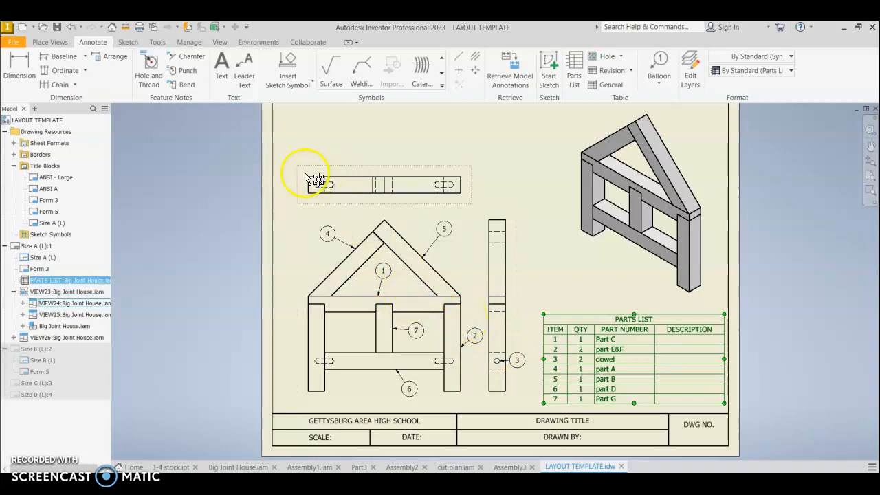
Add a hole note to the left dowel hole in the front view, placed below the lower rail.
{"action": "left_click", "coordinate": [150, 69]}
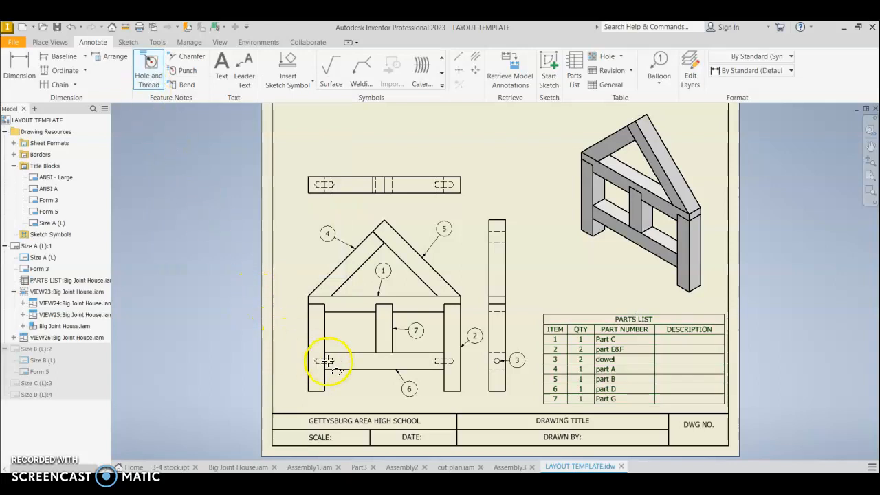
{"action": "left_click", "coordinate": [327, 360]}
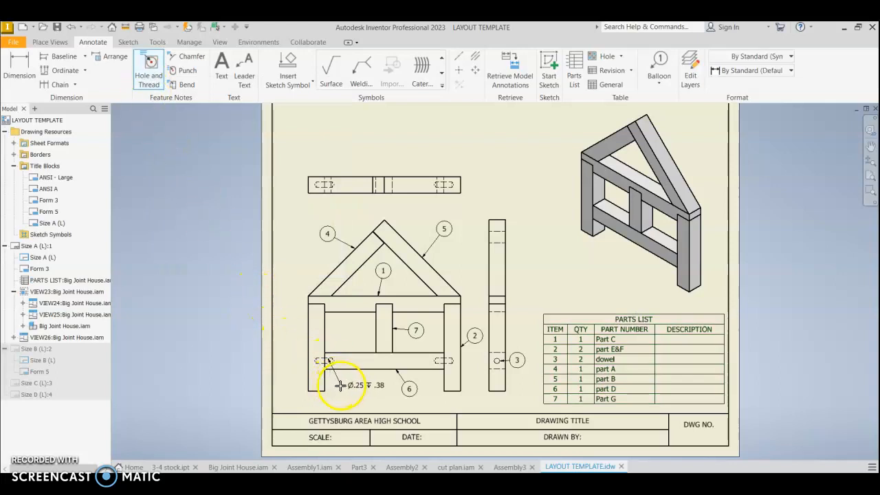
{"action": "left_click", "coordinate": [342, 384]}
{"action": "scroll", "coordinate": [363, 384], "scroll_direction": "down", "scroll_amount": 3}
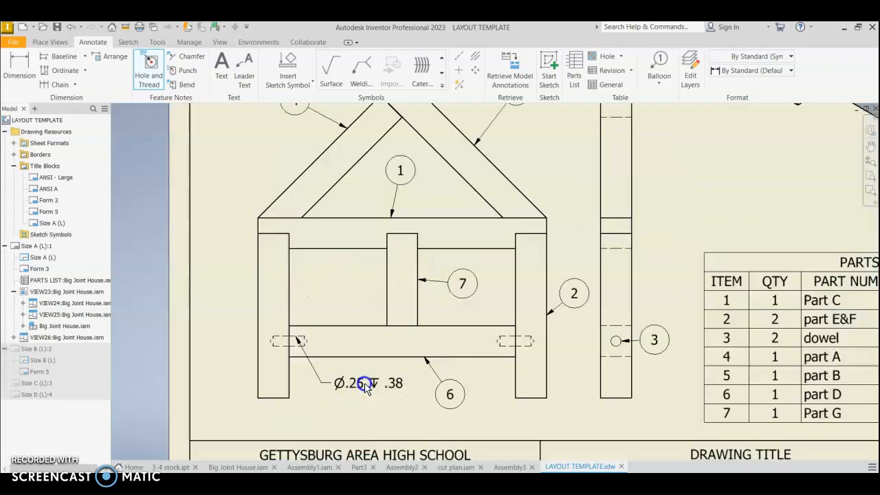
Add the second line "ALL HOLES" to the hole note below the lower rail in the front view.
{"action": "scroll", "coordinate": [364, 385], "scroll_direction": "up", "scroll_amount": 5}
{"action": "scroll", "coordinate": [329, 313], "scroll_direction": "down", "scroll_amount": 3}
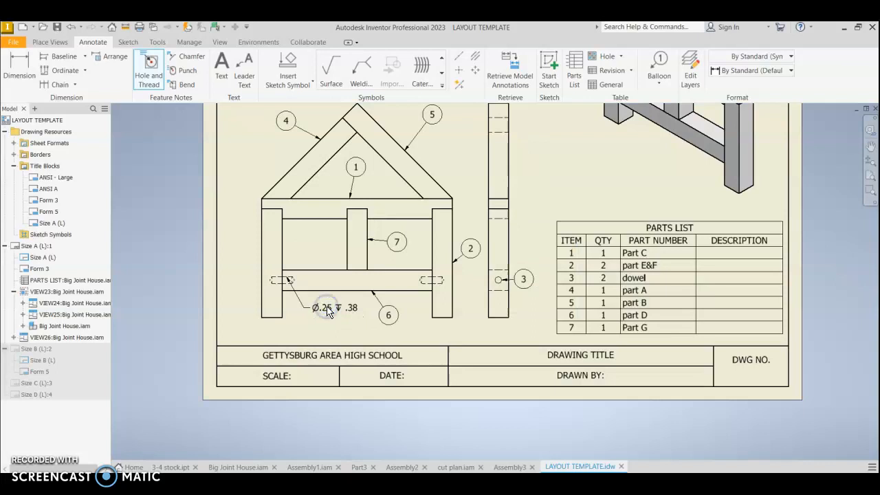
{"action": "double_click", "coordinate": [323, 309]}
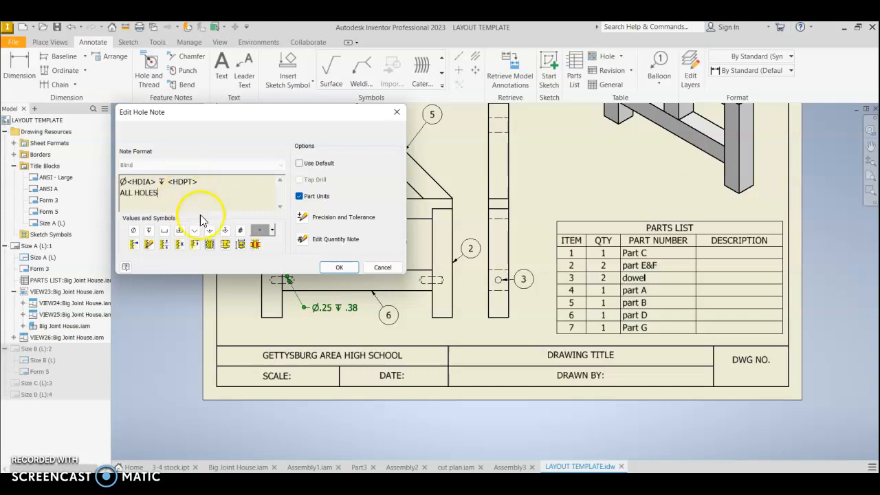
{"action": "left_click", "coordinate": [339, 267]}
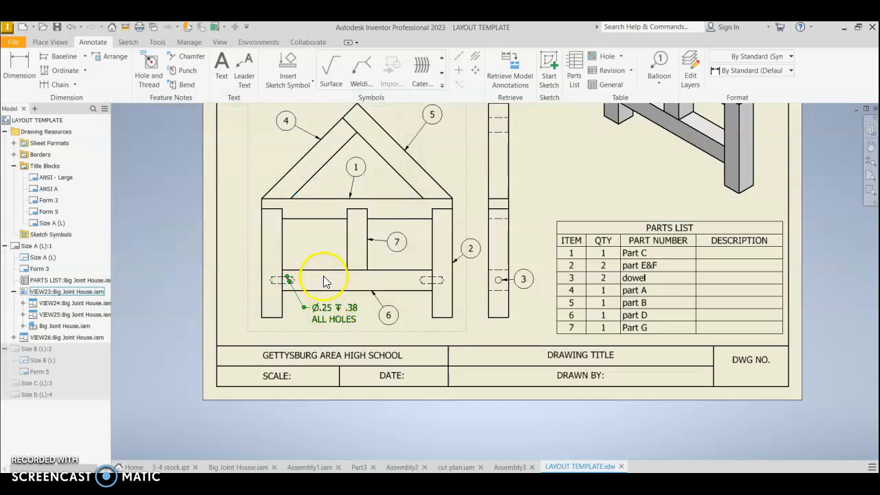
Add leader text reading "WIRE BRADS" over "NAIL JOINT" to the right roof member near the peak in the front view.
{"action": "middle_click_drag", "start_coordinate": [326, 261], "coordinate": [296, 310]}
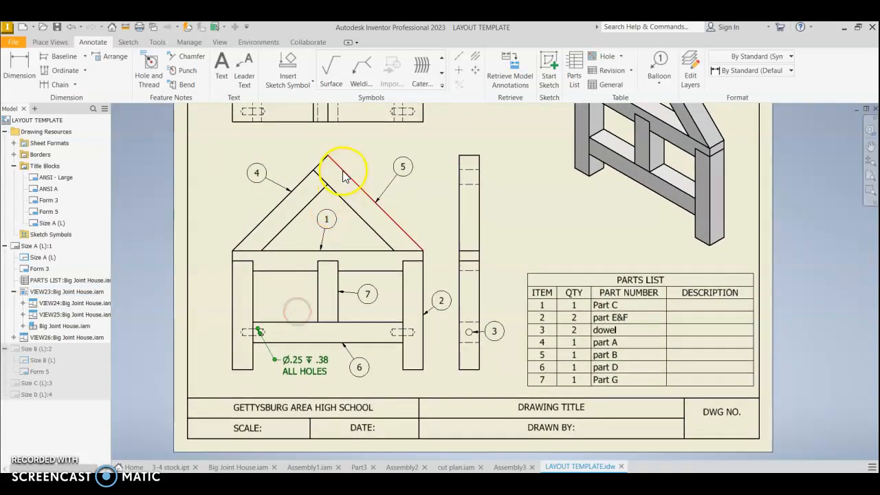
{"action": "middle_click_drag", "start_coordinate": [342, 167], "coordinate": [327, 193]}
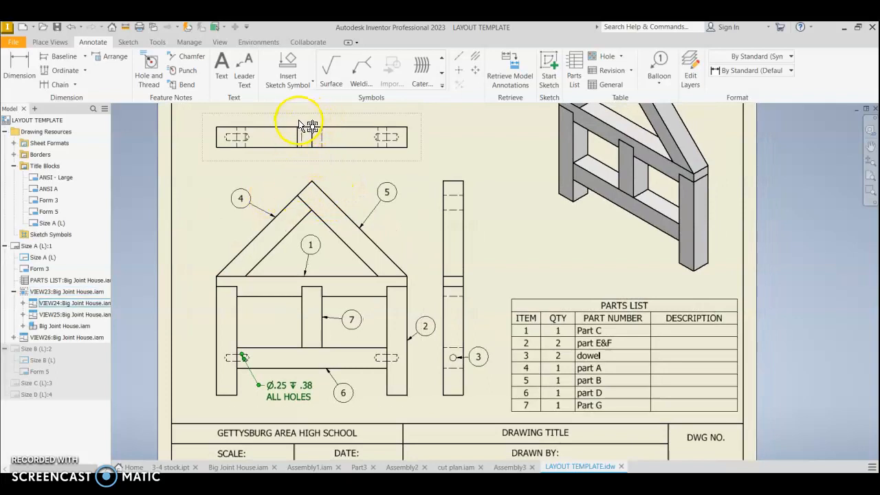
{"action": "left_click", "coordinate": [244, 70]}
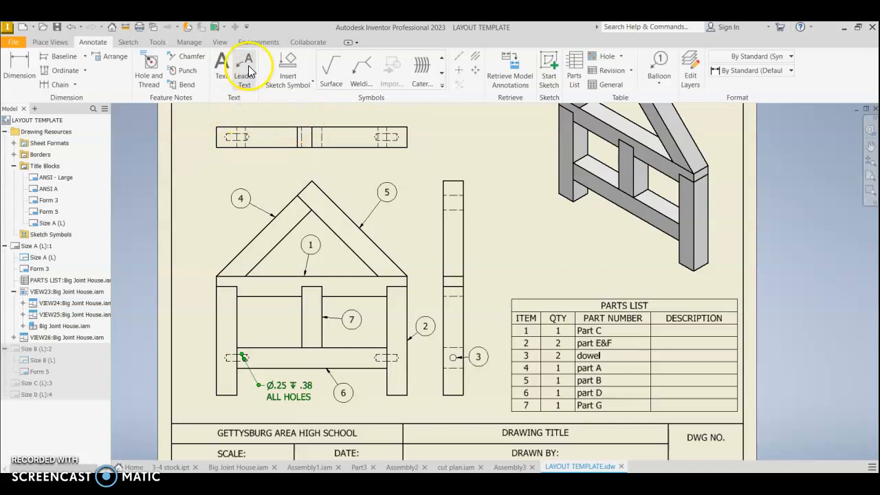
{"action": "left_click", "coordinate": [321, 188]}
{"action": "left_click", "coordinate": [341, 168]}
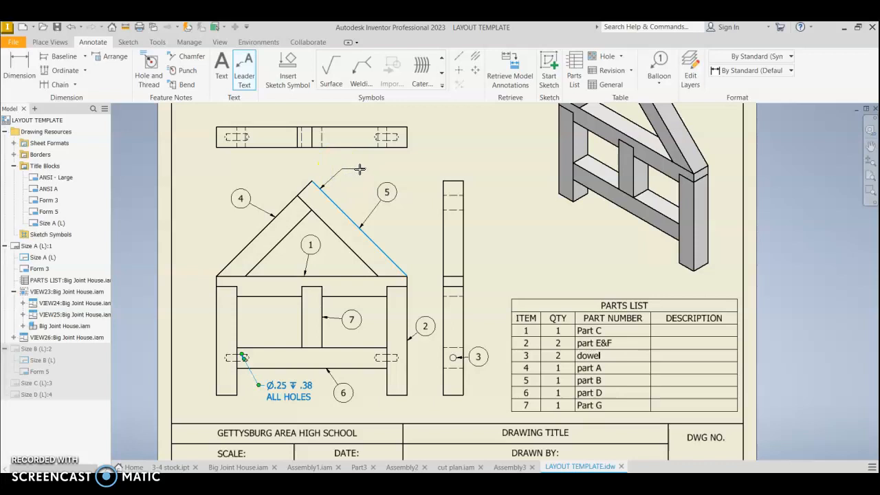
{"action": "right_click", "coordinate": [361, 171]}
{"action": "left_click", "coordinate": [393, 172]}
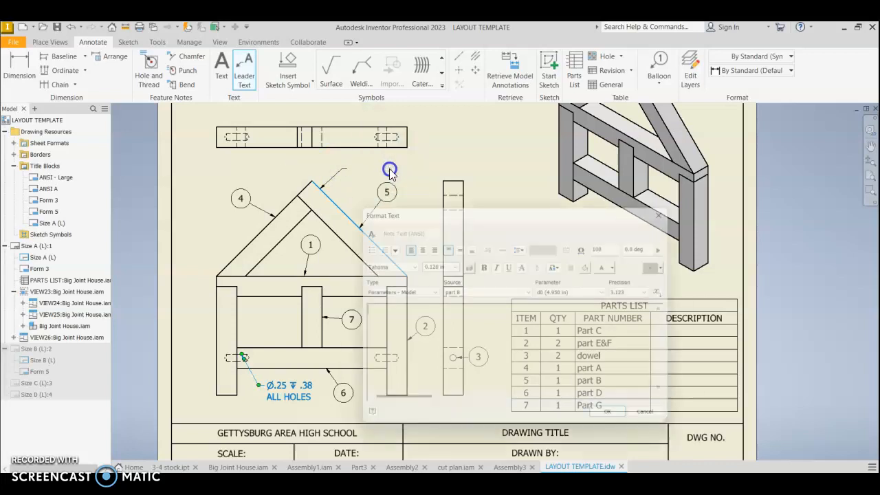
{"action": "left_click", "coordinate": [399, 311]}
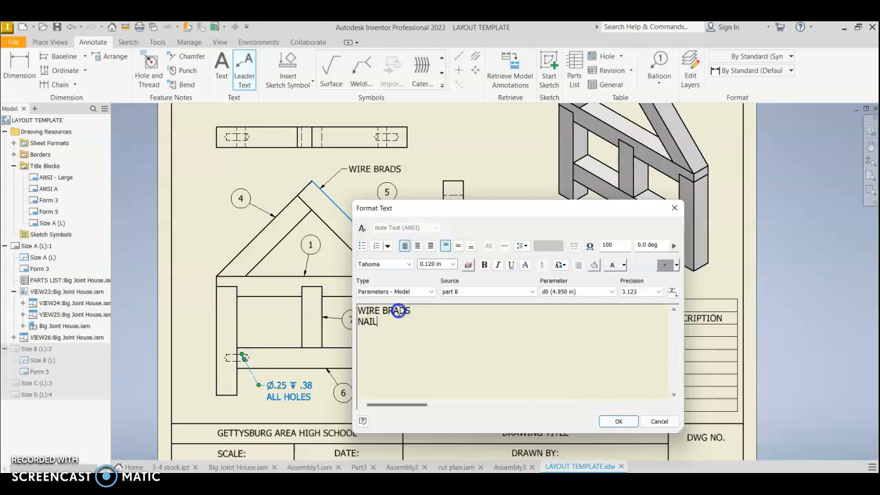
{"action": "type", "text": "NT"}
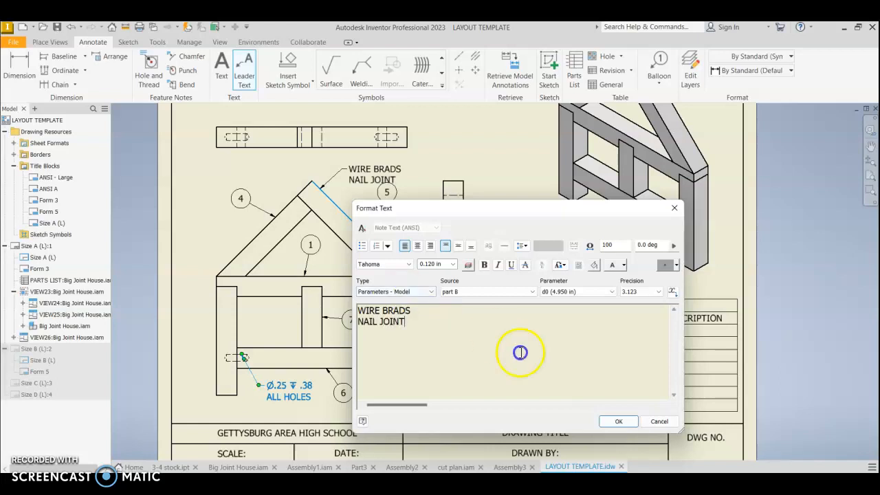
{"action": "left_click", "coordinate": [618, 421]}
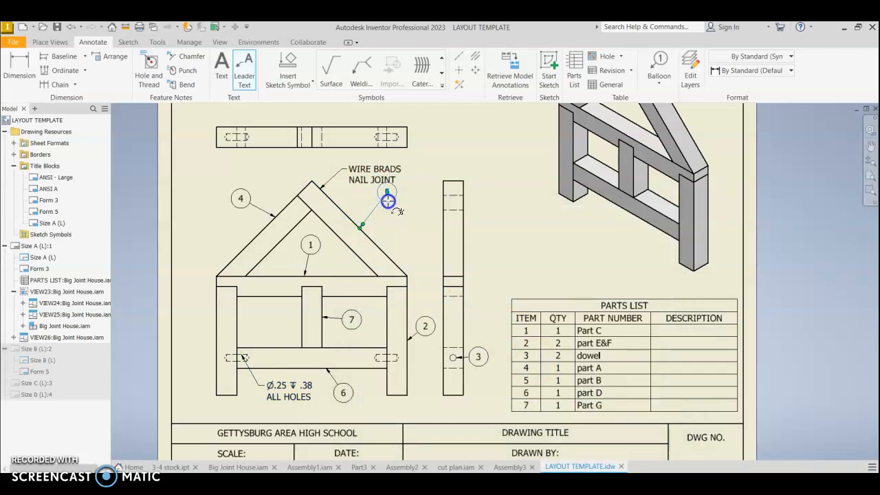
{"action": "left_click", "coordinate": [383, 214]}
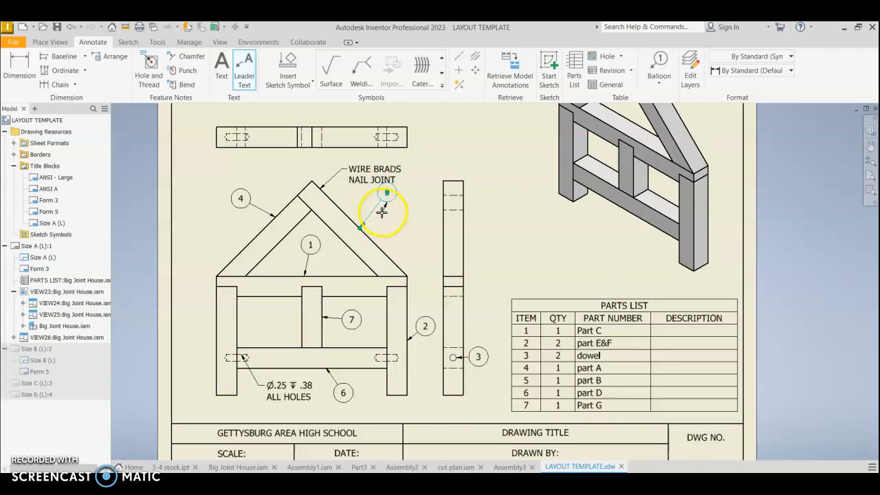
{"action": "key", "text": "Escape"}
{"action": "right_click", "coordinate": [387, 204]}
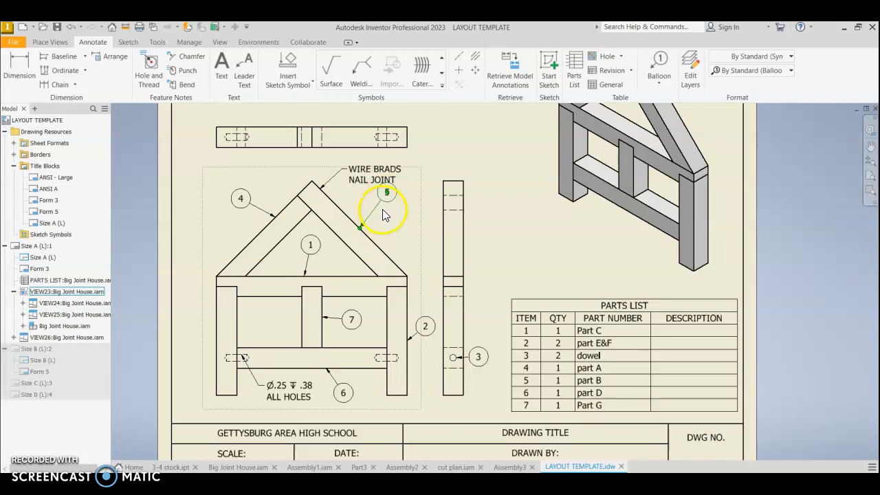
{"action": "left_click", "coordinate": [424, 260]}
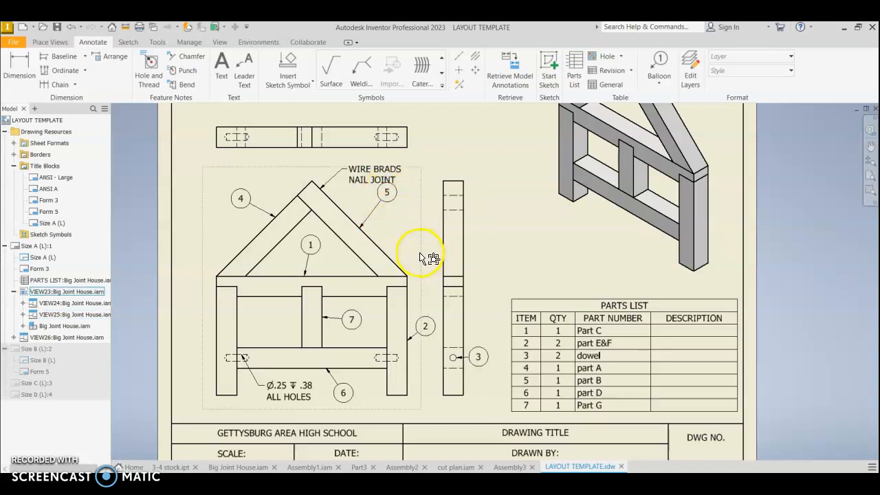
Enter "7 X 3/4" as the description of Part C in the parts list.
{"action": "left_click", "coordinate": [672, 333]}
{"action": "double_click", "coordinate": [674, 334]}
{"action": "double_click", "coordinate": [674, 329]}
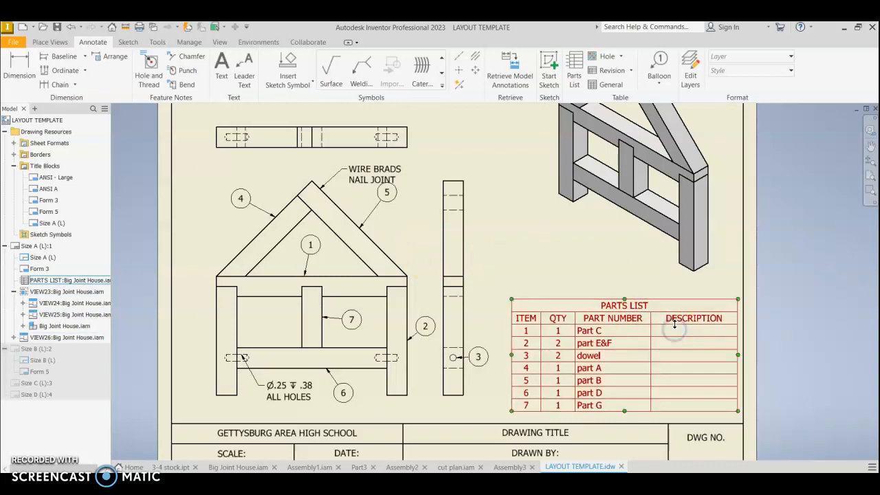
{"action": "left_click", "coordinate": [282, 178]}
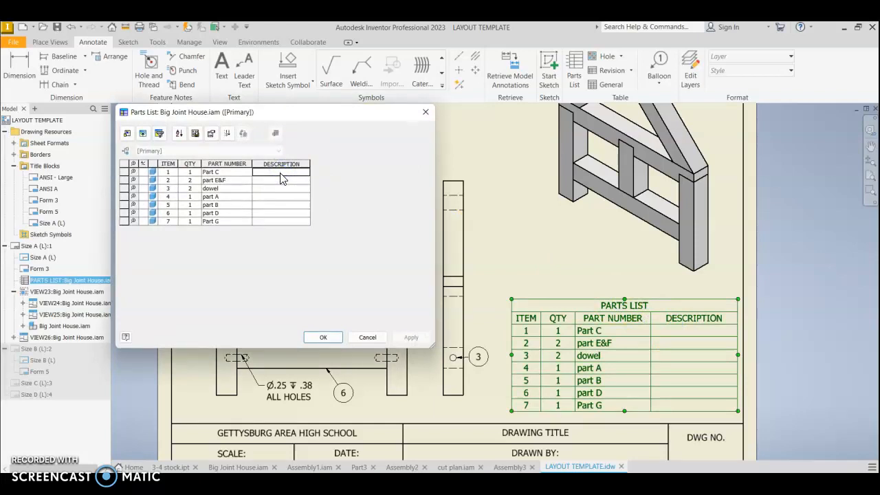
{"action": "type", "text": "7 X 3/4"}
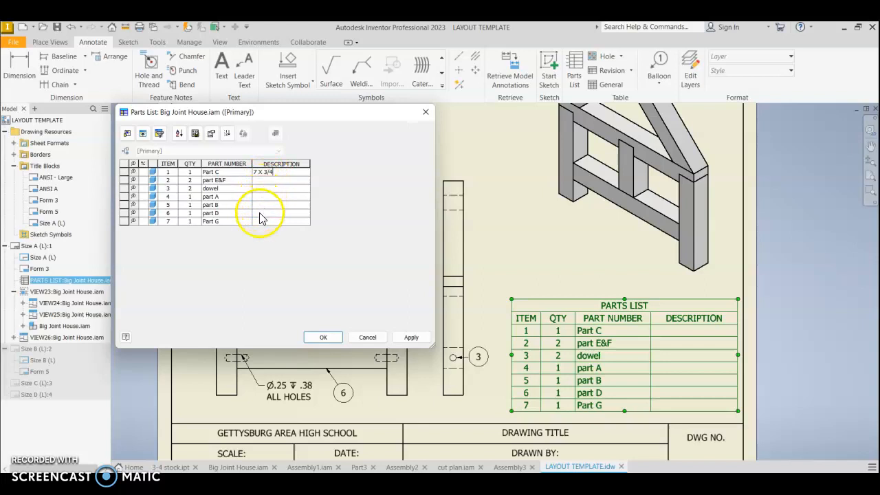
{"action": "left_click", "coordinate": [322, 337]}
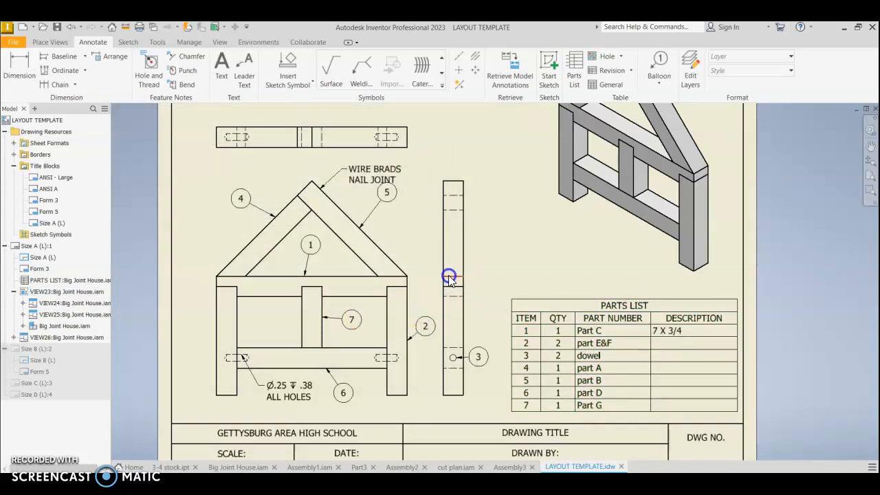